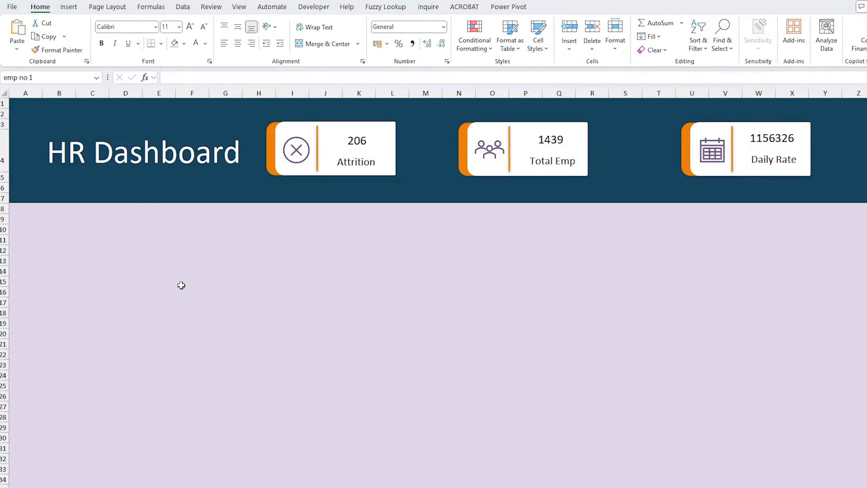
Paste the emp no slicer into the dashboard and place it along the sheet's left edge below the header banner.
key("ctrl+v")
left_click_drag(762, 275, 687, 275)
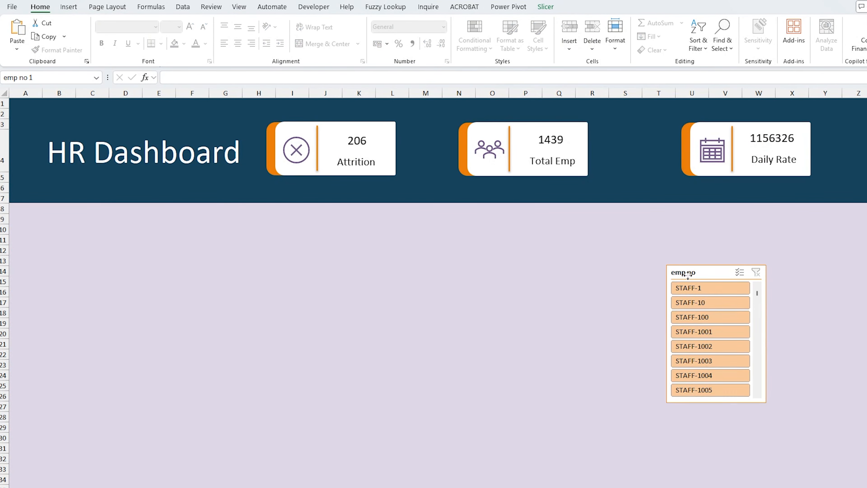
left_click_drag(687, 275, 74, 209)
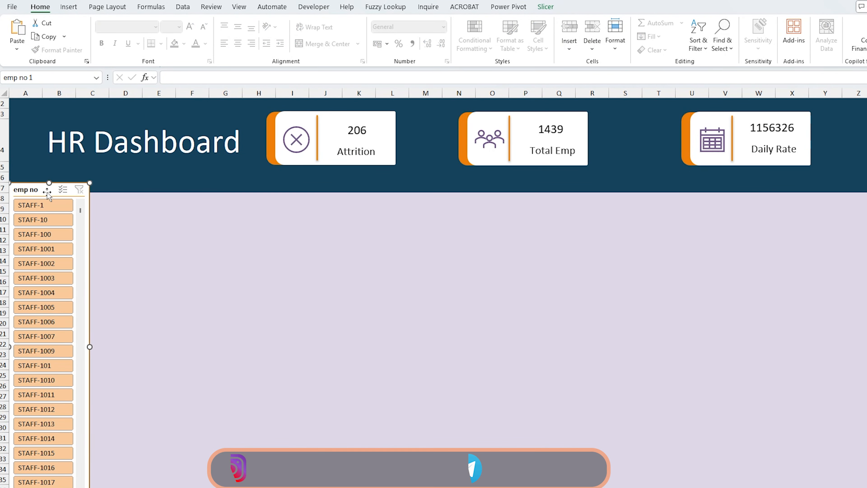
Try the dark purple and light blue styles on the emp no slicer and settle on the light purple style.
left_click(545, 7)
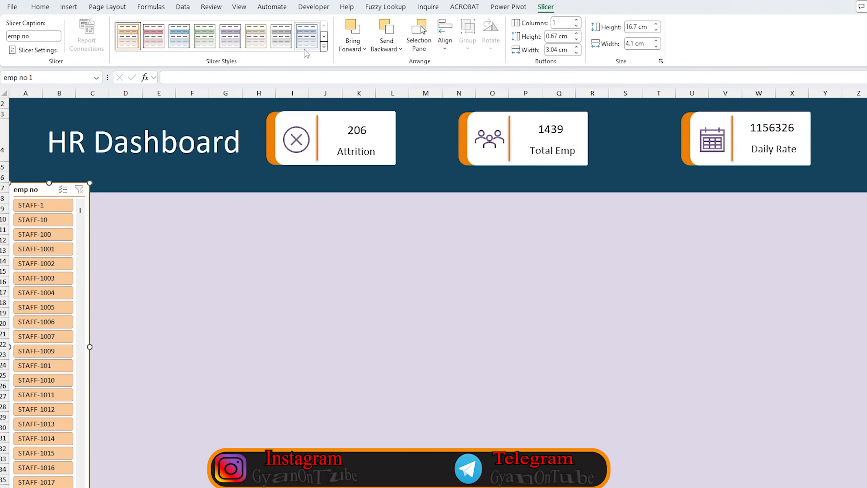
left_click(323, 46)
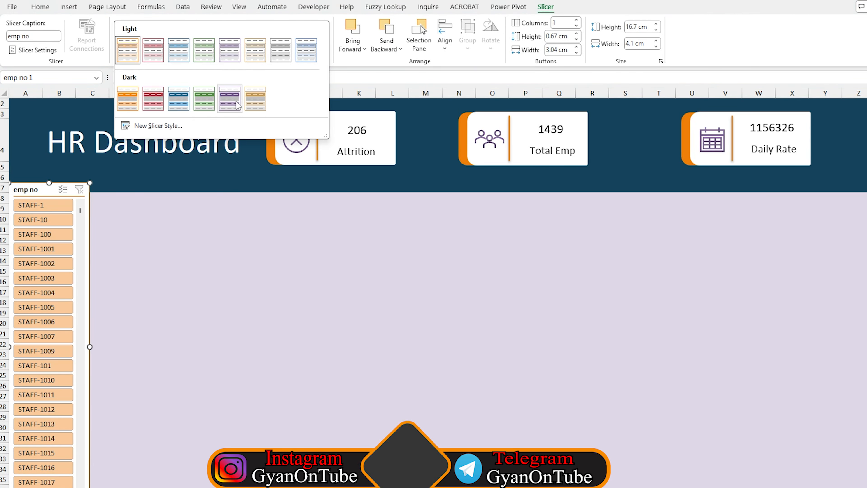
left_click(238, 105)
left_click(324, 55)
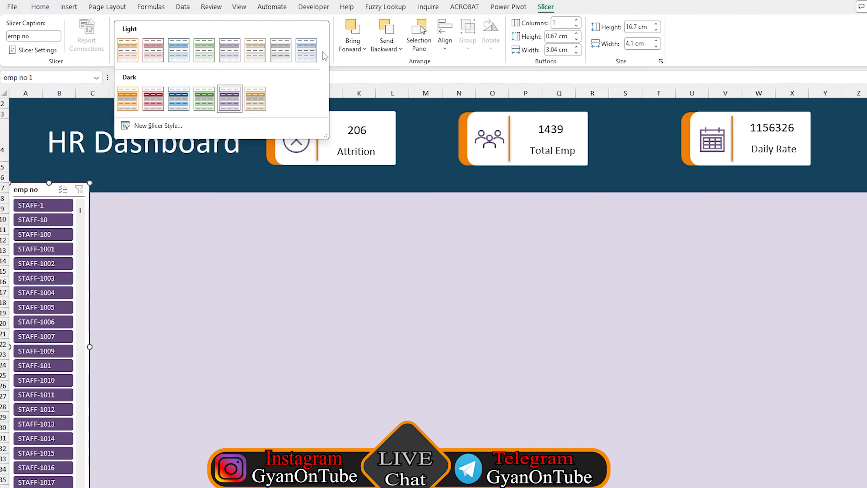
left_click(308, 58)
left_click(324, 48)
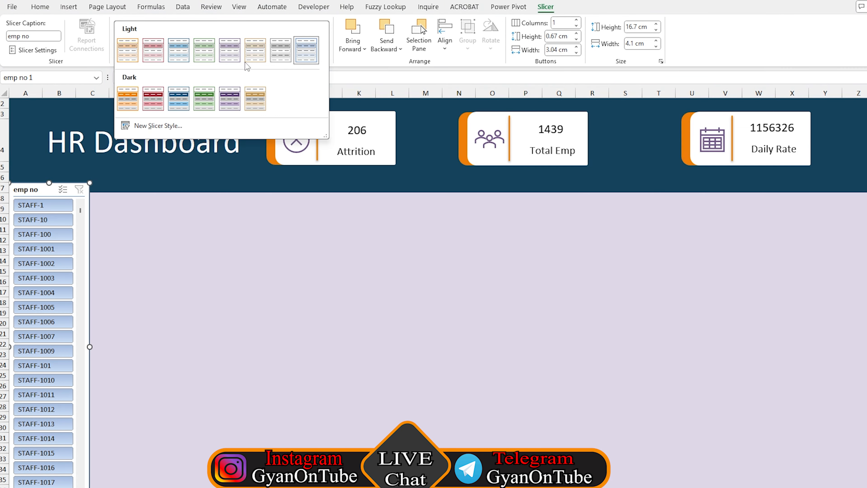
left_click(238, 54)
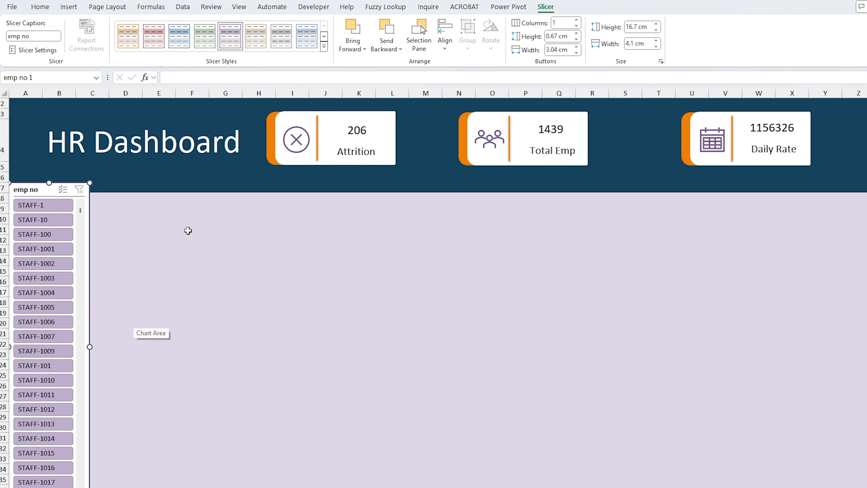
left_click(118, 198)
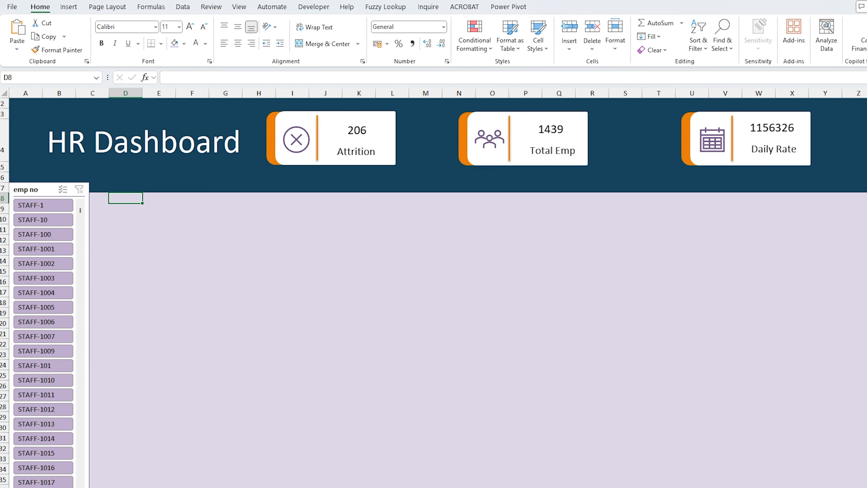
Insert a PivotTable from Table1 on the existing Dashboard worksheet at cell D8.
key("ctrl+Page_Up")
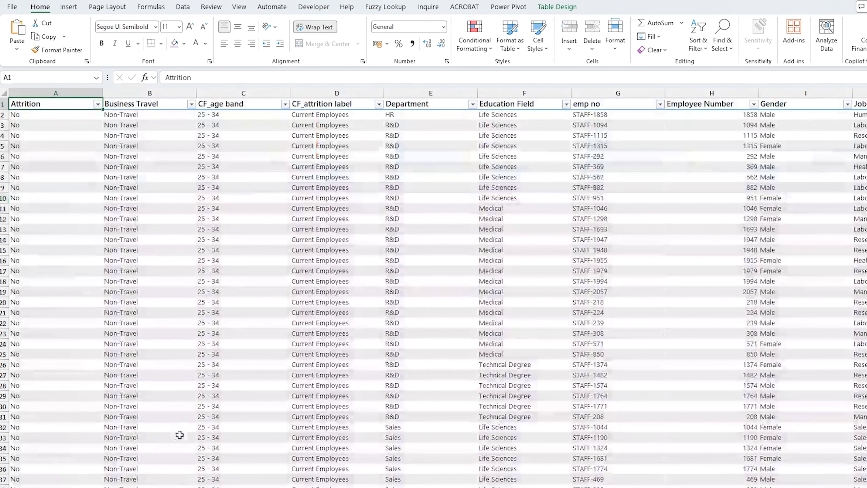
left_click(74, 8)
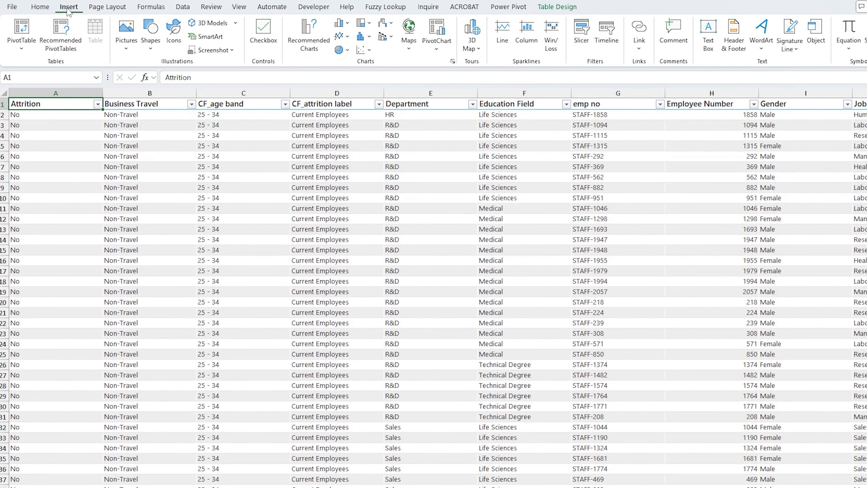
left_click(22, 34)
left_click(161, 486)
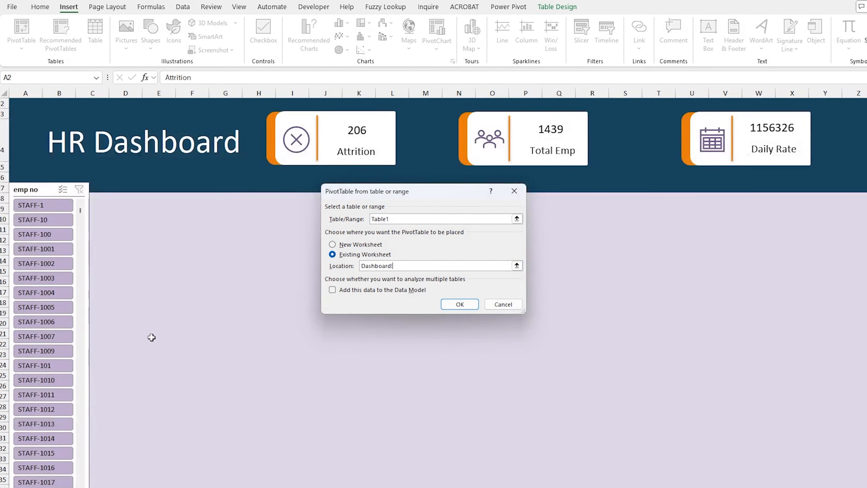
left_click(117, 200)
left_click(463, 304)
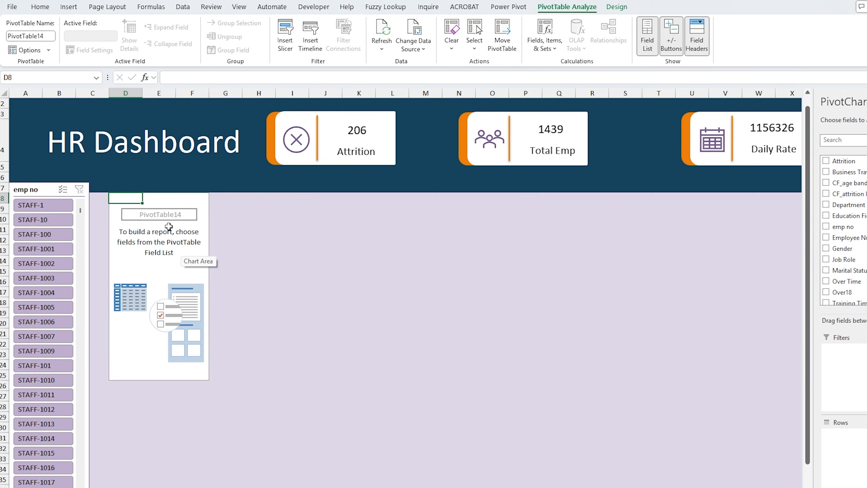
Add the Department and Job Role fields to the rows of the new PivotTable.
left_click(158, 236)
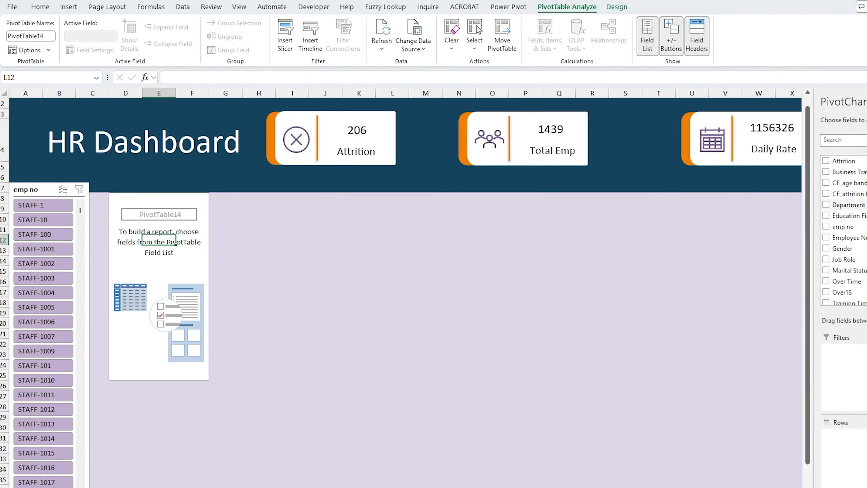
left_click(852, 141)
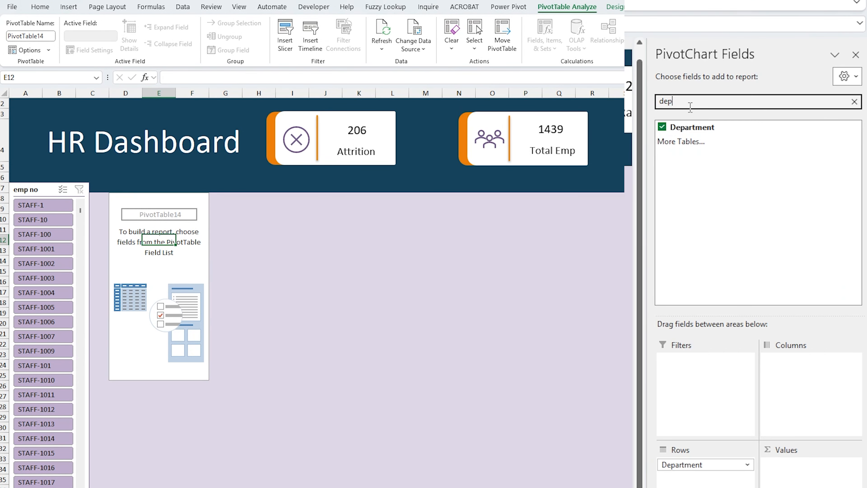
double_click(690, 108)
type("job")
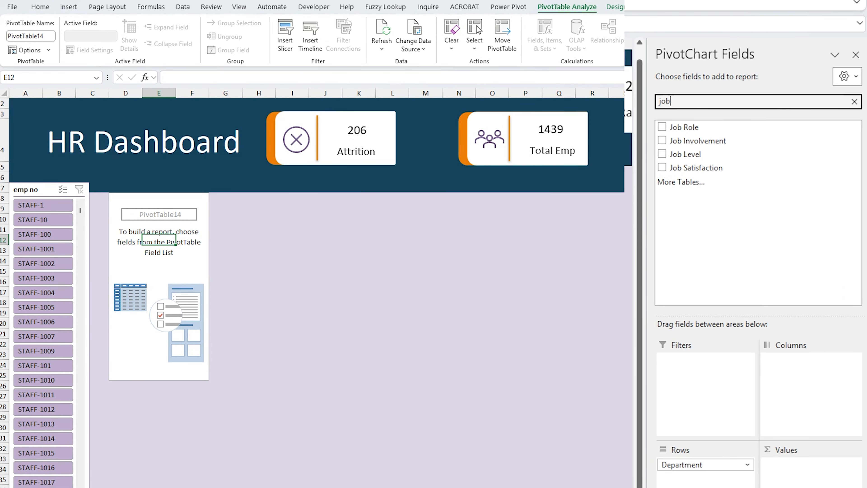
left_click_drag(682, 127, 700, 473)
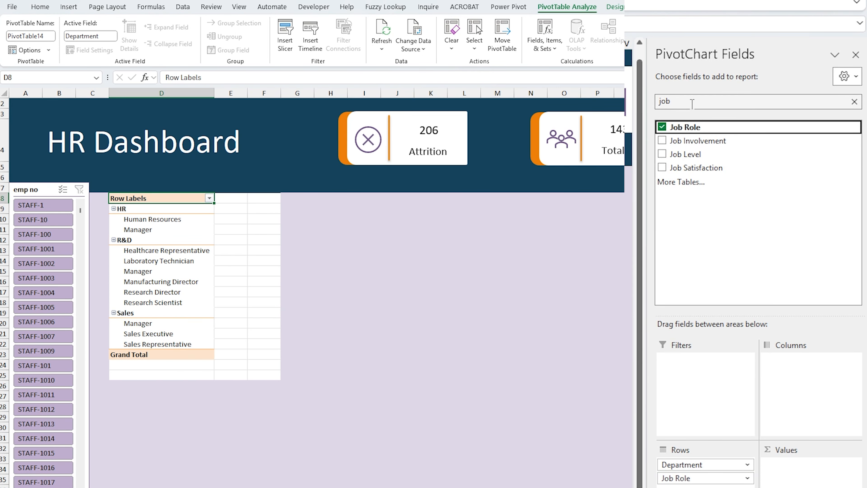
Add Business Travel to the PivotTable's rows and the sum of Hourly Rate to its values.
left_click_drag(691, 104, 614, 116)
type("bus")
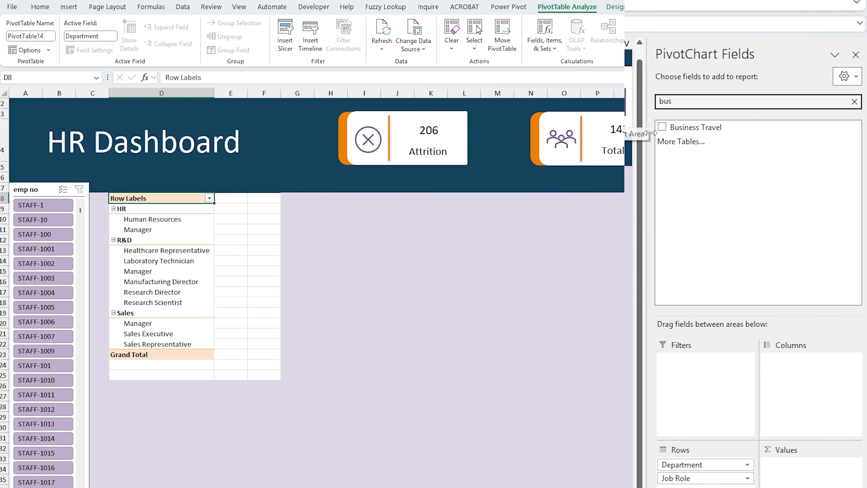
key("Tab")
key("space")
left_click(727, 102)
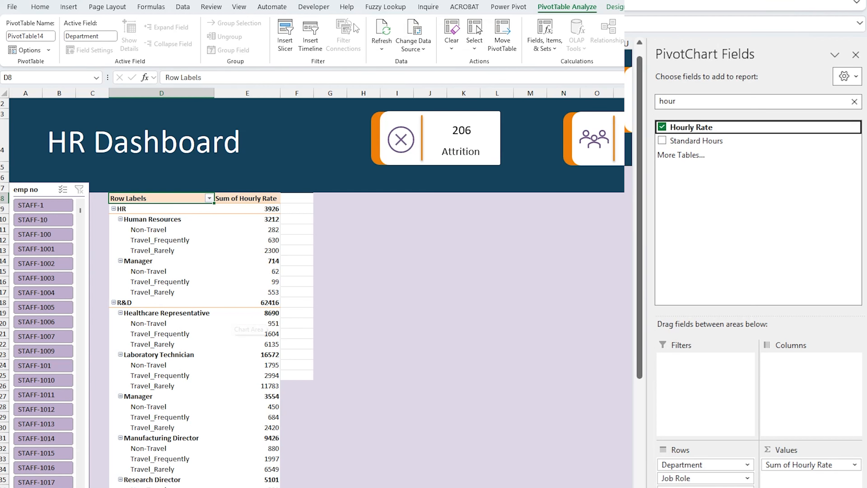
Change the PivotTable's report layout to tabular form.
left_click(256, 239)
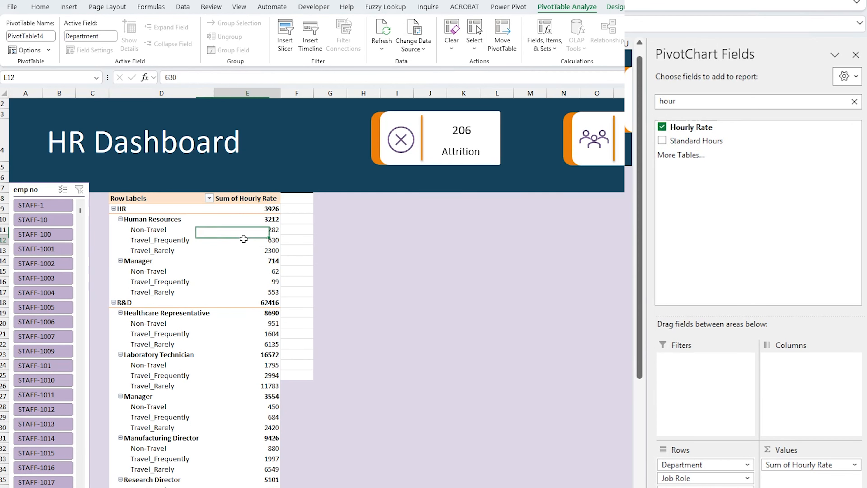
left_click(615, 7)
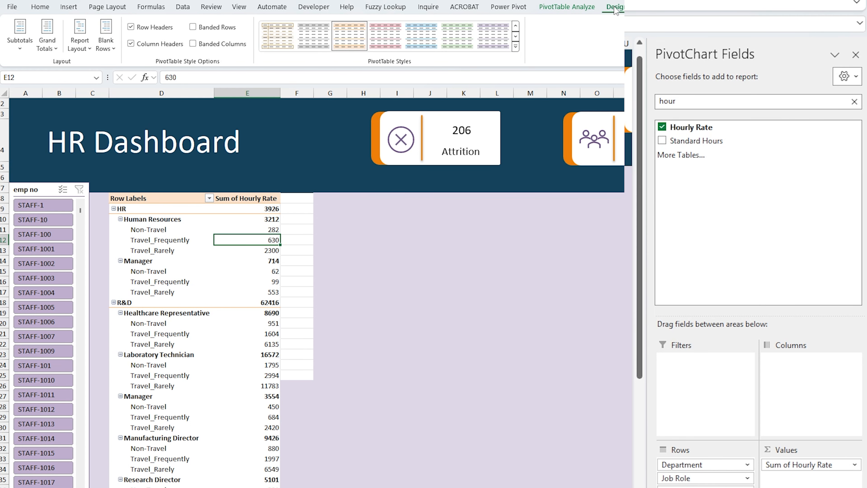
left_click(80, 48)
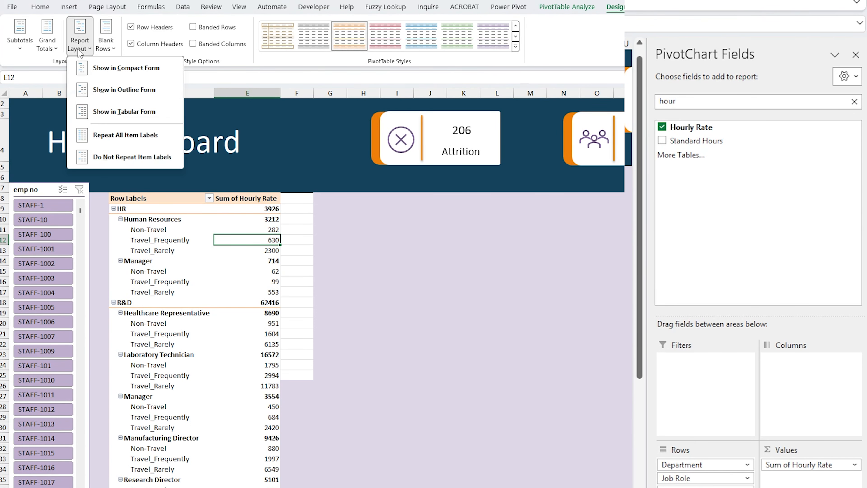
left_click(104, 112)
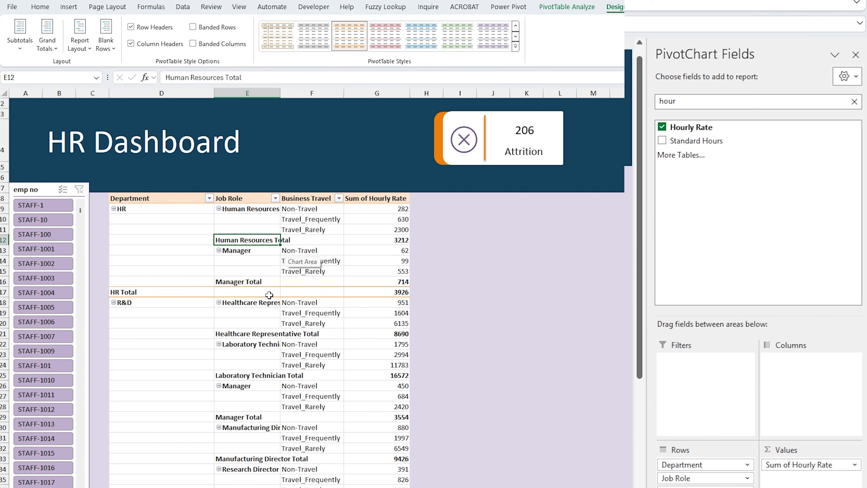
Turn off the PivotTable's grand totals for rows and columns and hide all its subtotals.
left_click(47, 43)
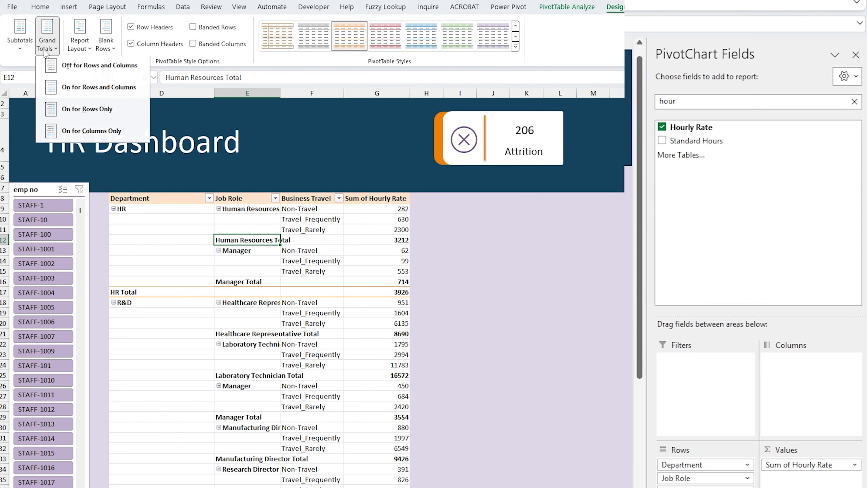
left_click(75, 70)
left_click(20, 37)
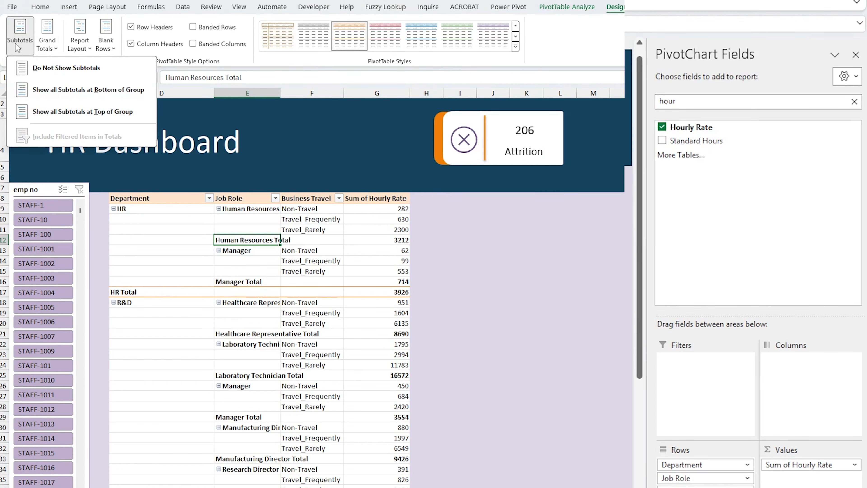
left_click(53, 70)
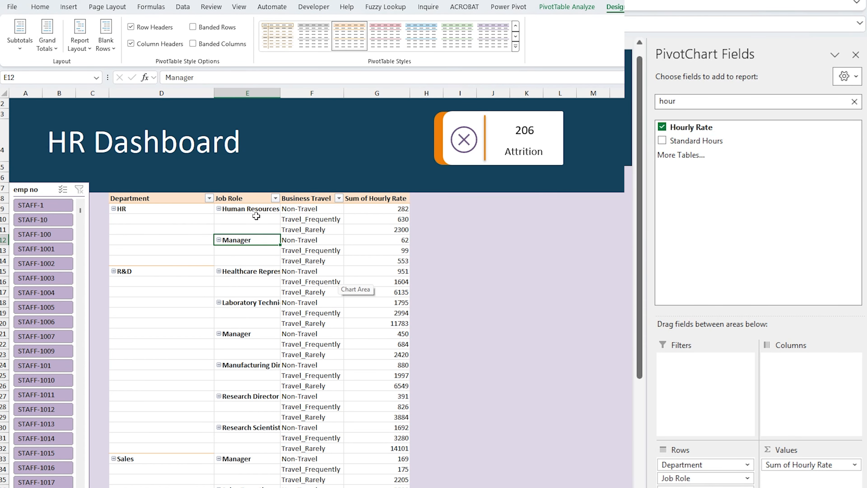
left_click(304, 210)
scroll(332, 216, "down", 1)
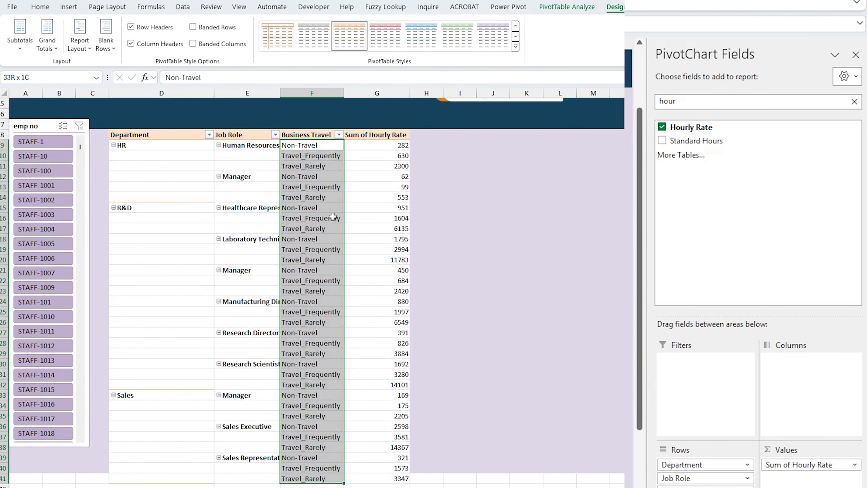
key("Left")
key("Down")
key("Down")
key("Up")
key("Up")
key("Right")
key("Left")
key("Up")
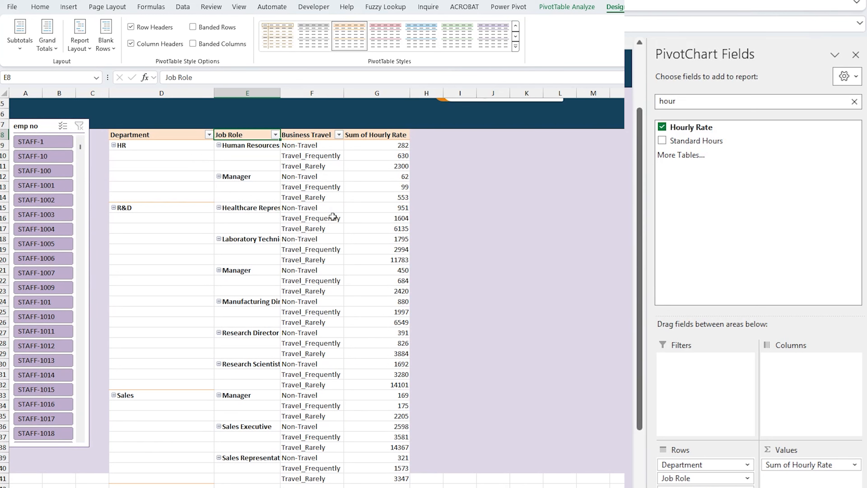
Select the Job Role items in the PivotTable and set the field to repeat its item labels.
key("Down")
key("shift+Down")
key("shift+Down")
key("shift+Down")
key("shift+Down")
key("shift+Down")
key("shift+Down")
key("shift+Down")
key("shift+Down")
key("shift+Down")
key("shift+Down")
key("shift+Down")
key("shift+Down")
key("shift+Down")
key("shift+Down")
key("shift+Down")
key("shift+Down")
key("shift+Down")
key("shift+Down")
key("shift+Down")
key("shift+Down")
key("shift+Down")
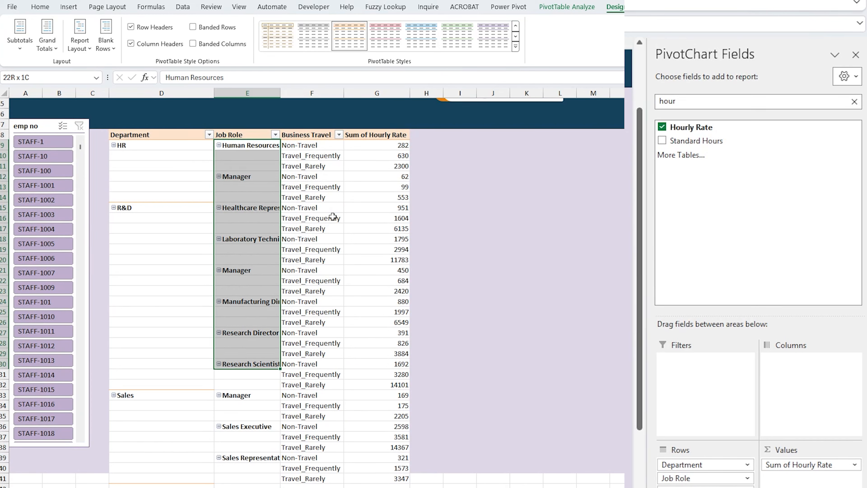
key("Right")
key("ctrl+shift+Down")
key("Left")
key("ctrl+shift+Down")
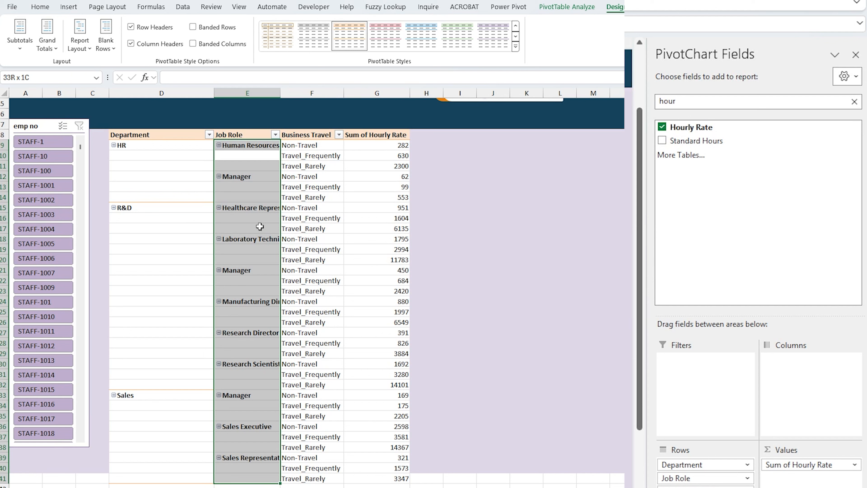
right_click(242, 200)
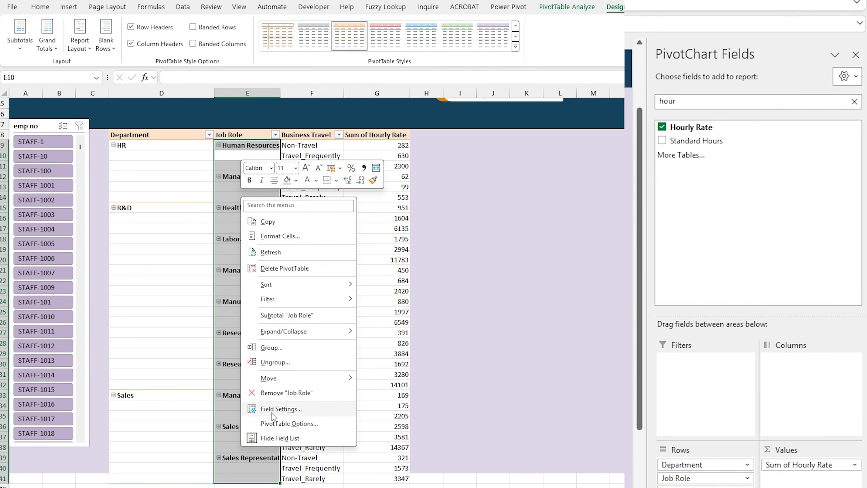
left_click(279, 409)
left_click(242, 350)
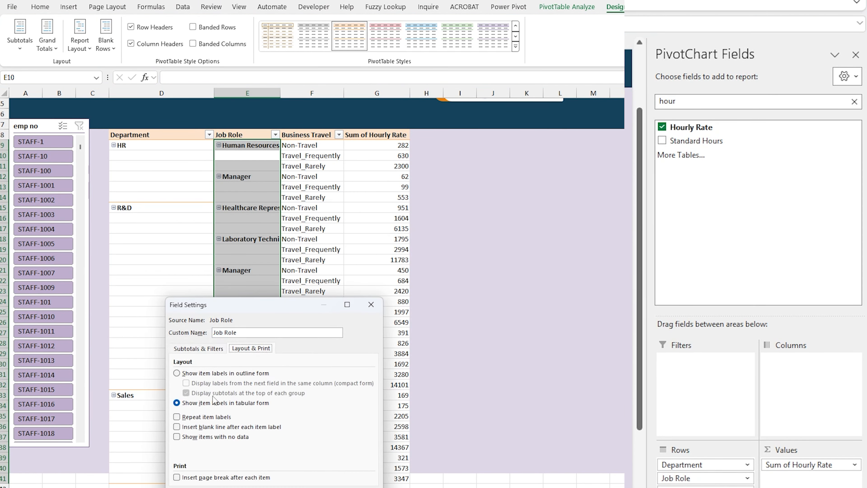
left_click(177, 417)
key("Return")
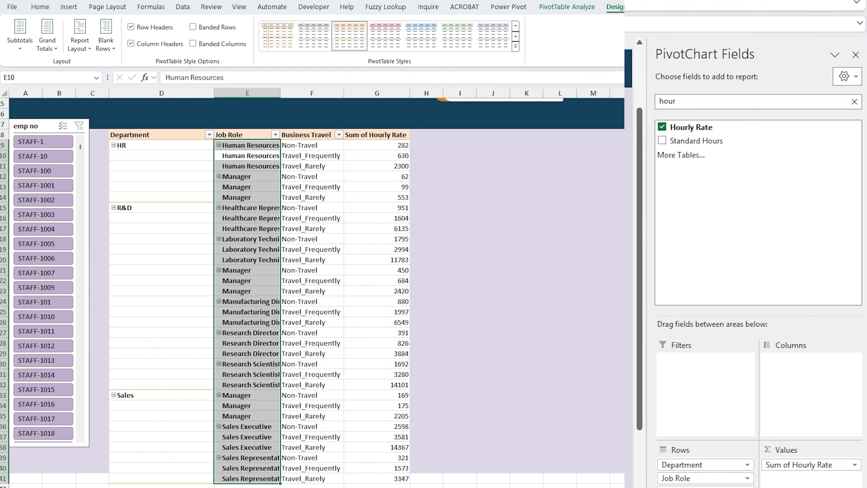
Select the Department items in the PivotTable and set the field to repeat its item labels.
left_click(161, 166)
key("Delete")
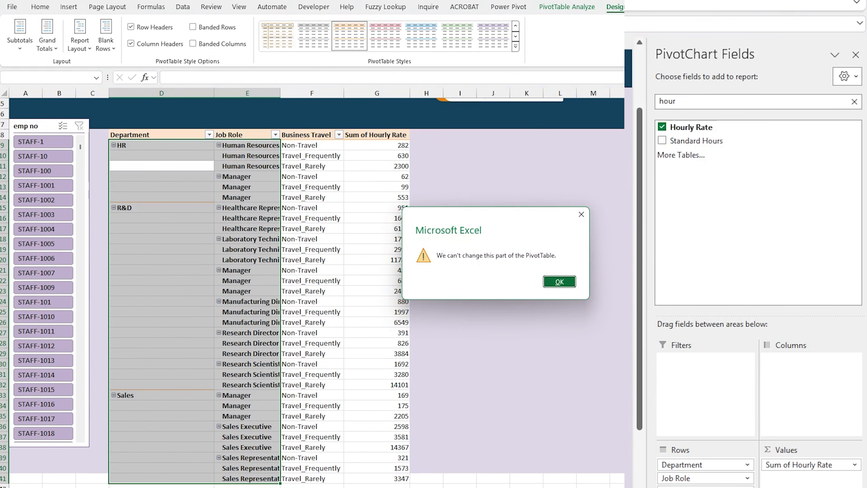
key("Return")
key("shift+Left")
right_click(170, 210)
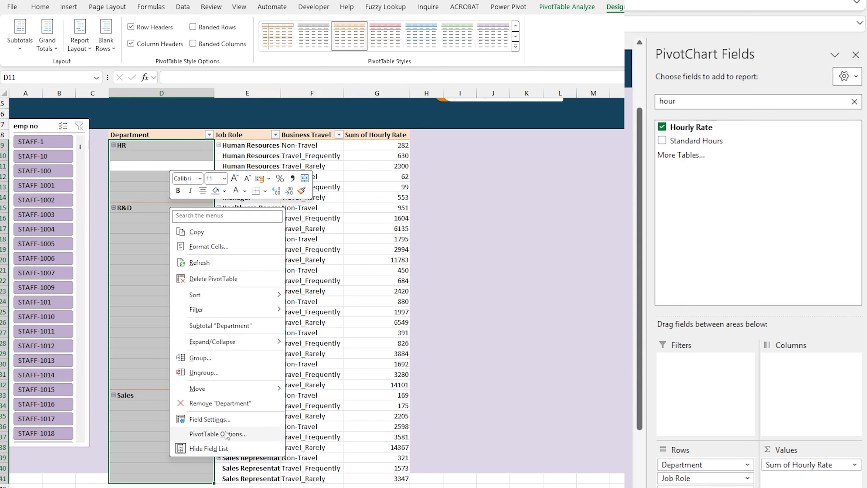
left_click(211, 420)
left_click(187, 357)
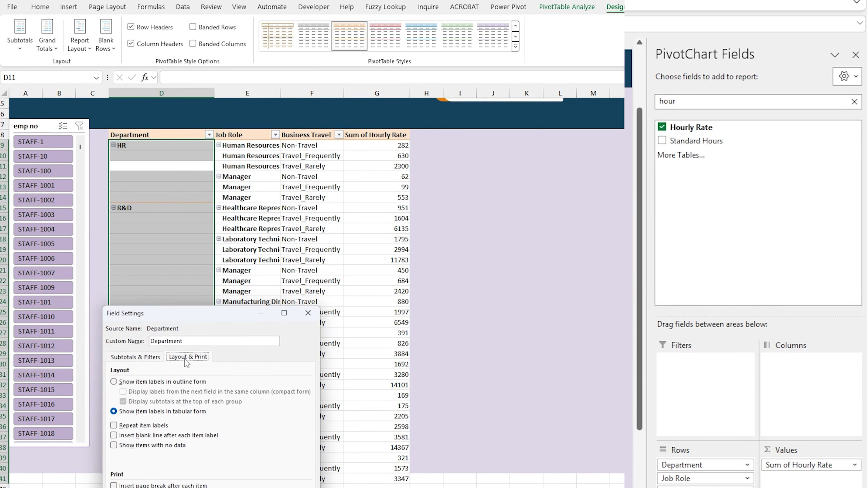
left_click(114, 426)
key("Return")
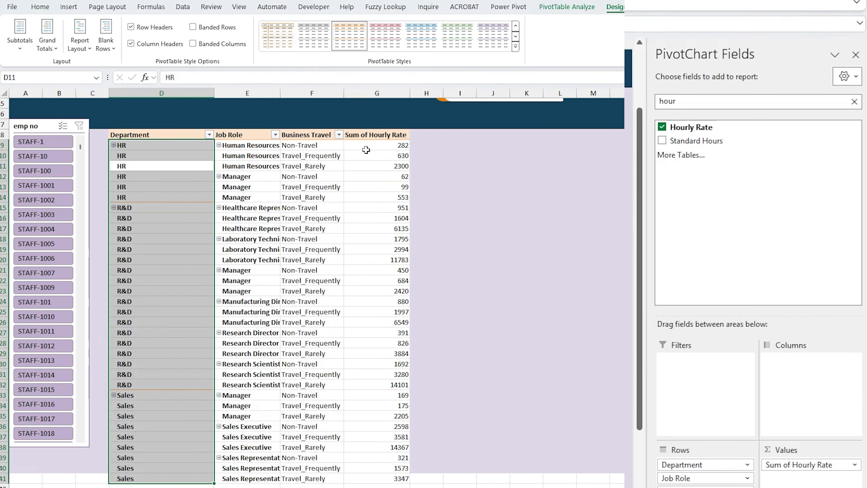
Widen the Job Role column to fit its names and apply the light purple PivotTable style.
left_click_drag(280, 93, 307, 97)
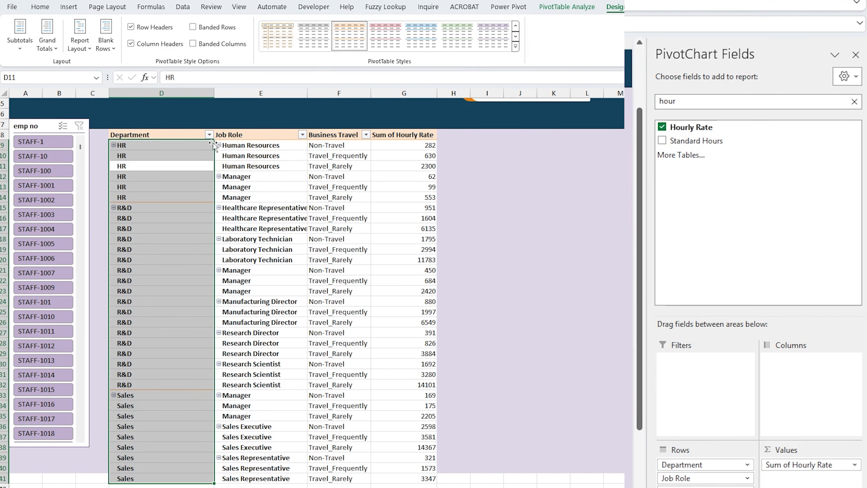
left_click(191, 135)
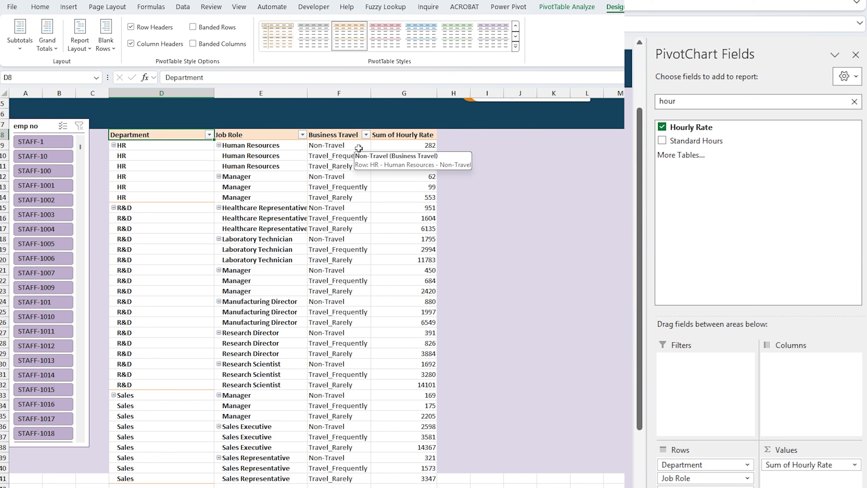
key("ctrl+shift+Right")
key("ctrl+shift+Down")
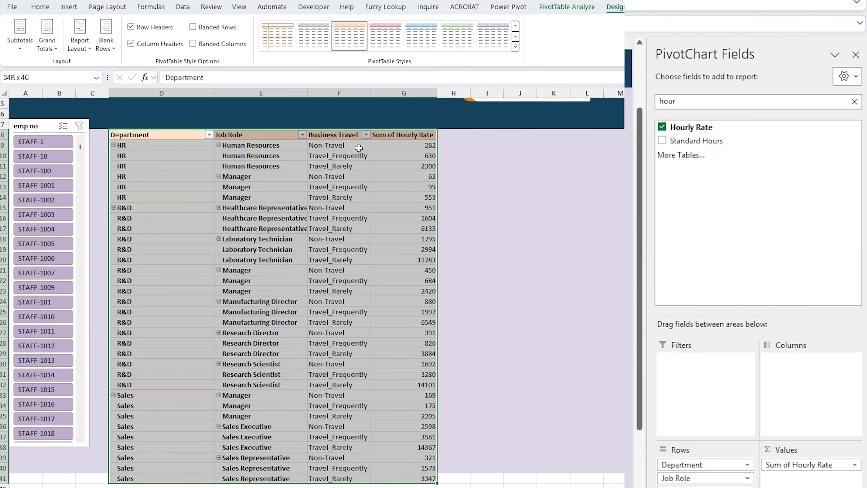
left_click(421, 36)
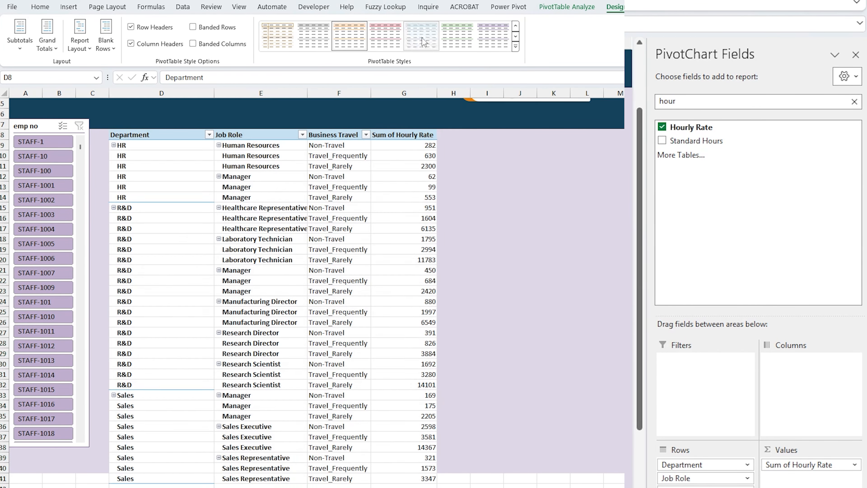
left_click(504, 43)
Fill the sheet rows from row 41 downward with the dashboard's light purple background colour.
left_click(81, 478)
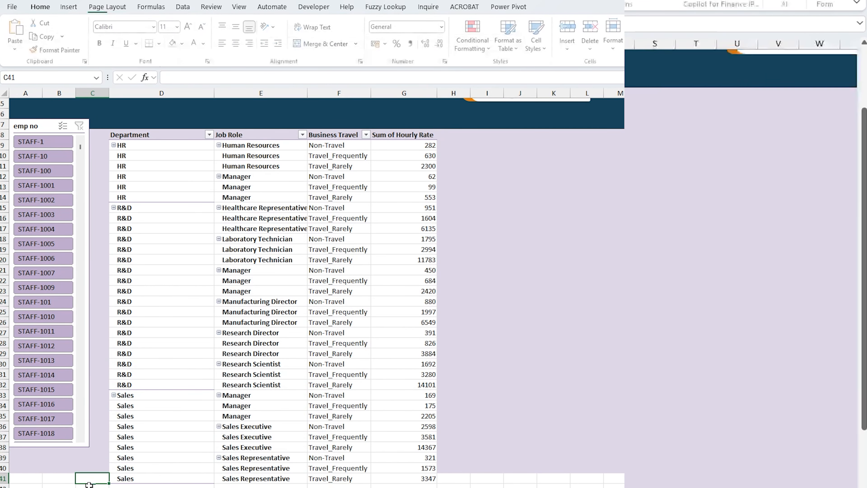
key("shift+space")
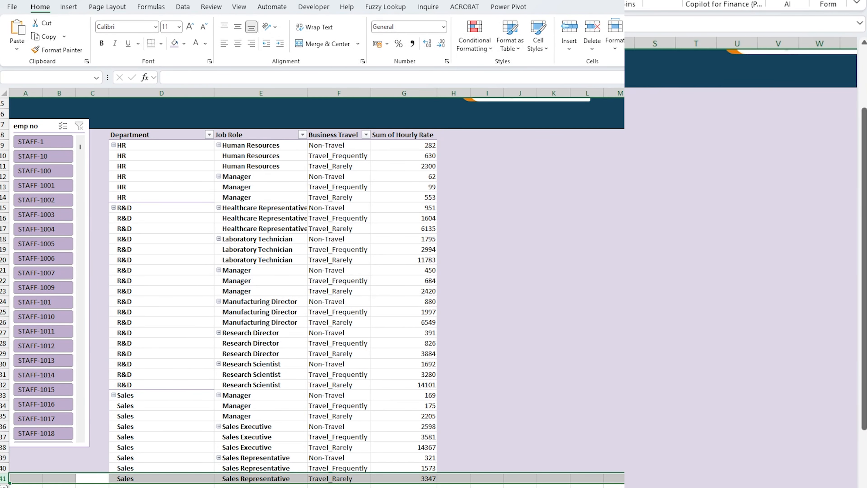
key("shift+Down")
key("shift+Down")
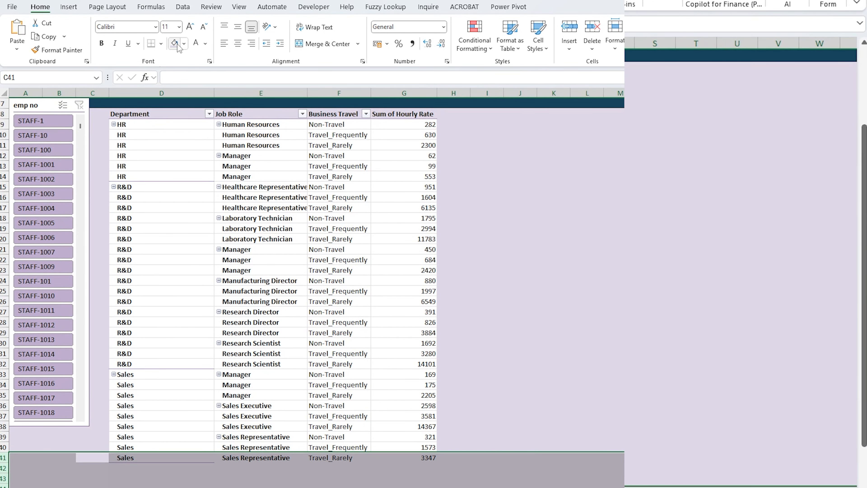
left_click(484, 467)
key("Down")
key("Down")
key("Down")
key("Down")
key("Down")
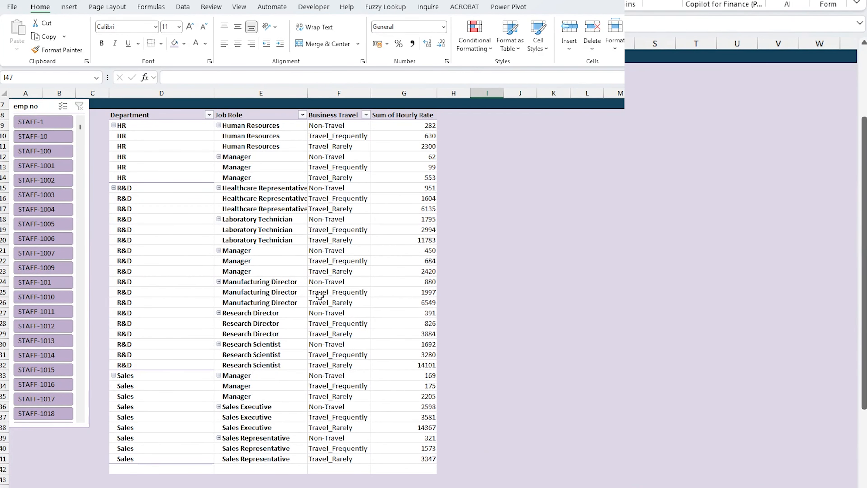
Reposition the emp no slicer beside the PivotTable and enlarge it to fill the space down to the table's end.
scroll(299, 383, "up", 1)
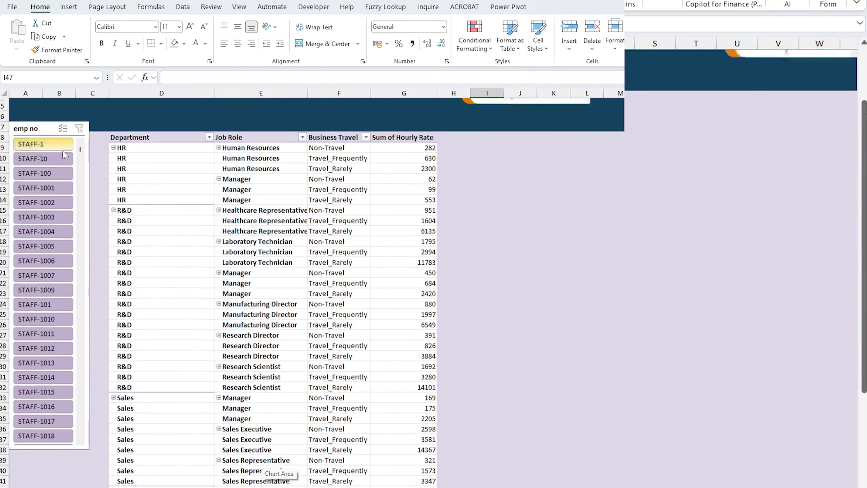
left_click(50, 137)
left_click_drag(50, 137, 42, 134)
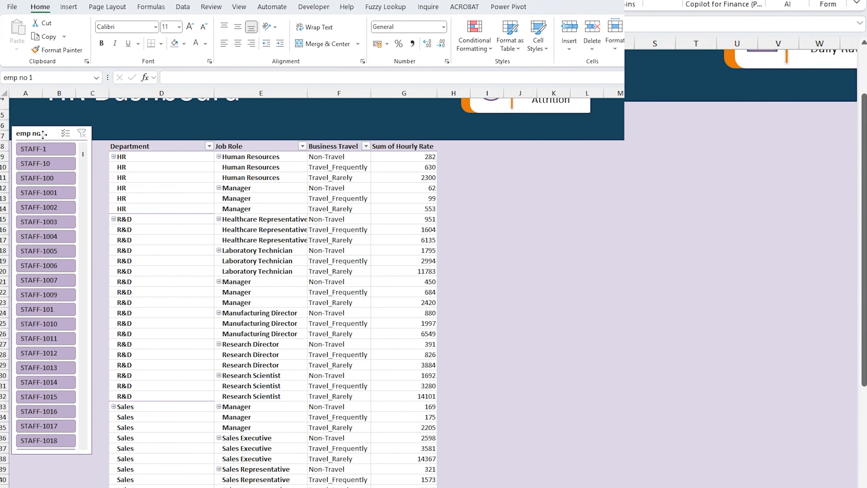
scroll(97, 468, "down", 1)
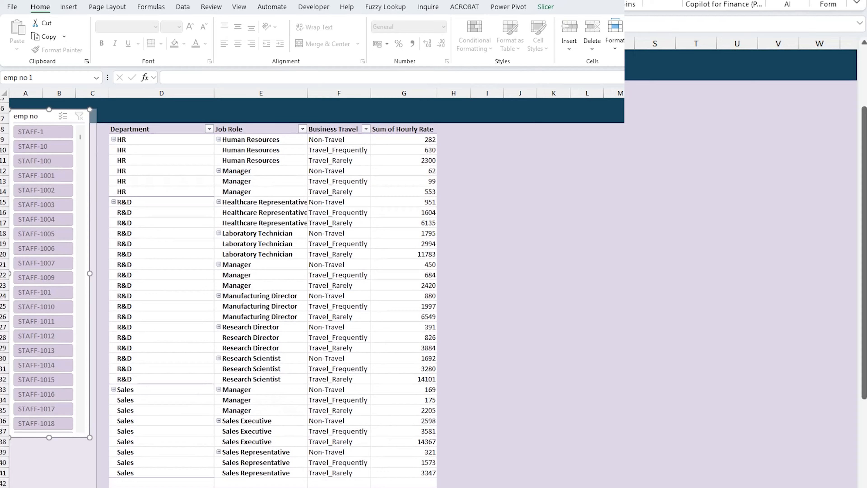
left_click_drag(103, 479, 101, 485)
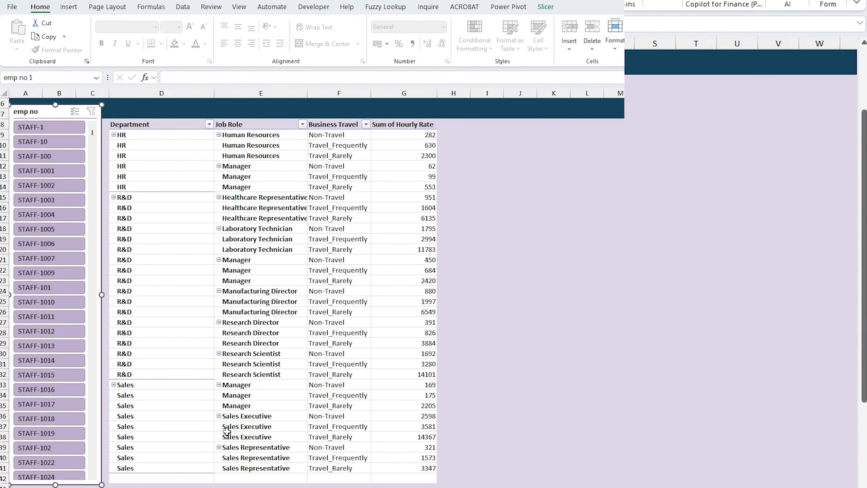
Sort the PivotTable's Department and Business Travel fields in ascending order.
left_click(407, 139)
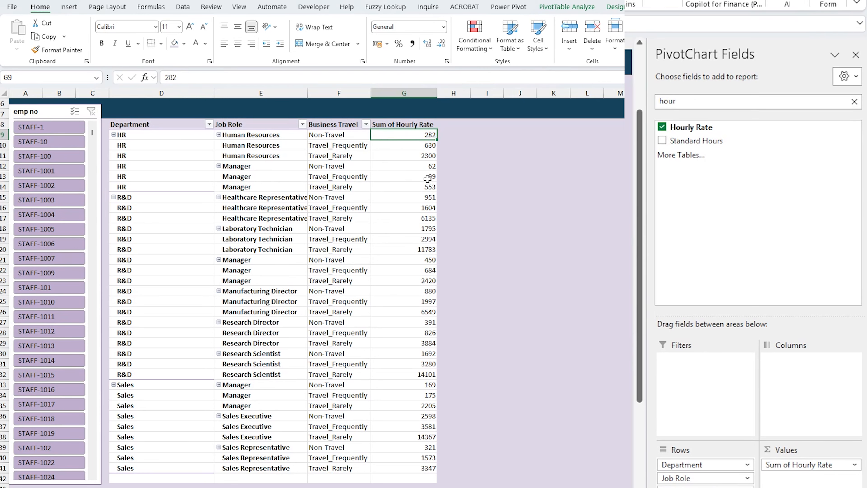
scroll(427, 179, "up", 2)
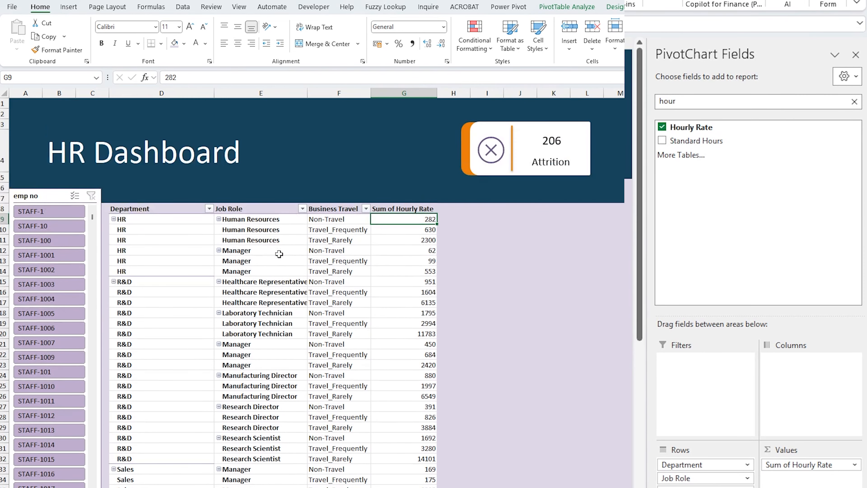
left_click(210, 208)
left_click(138, 222)
left_click(416, 209)
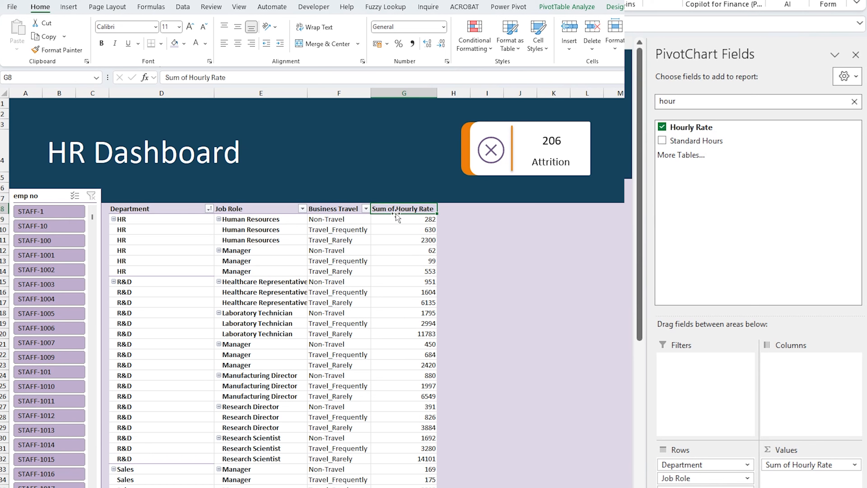
left_click(365, 208)
left_click(283, 222)
left_click(341, 239)
Apply blue gradient-fill data bars to all Sum of Hourly Rate values in the PivotTable.
left_click(416, 220)
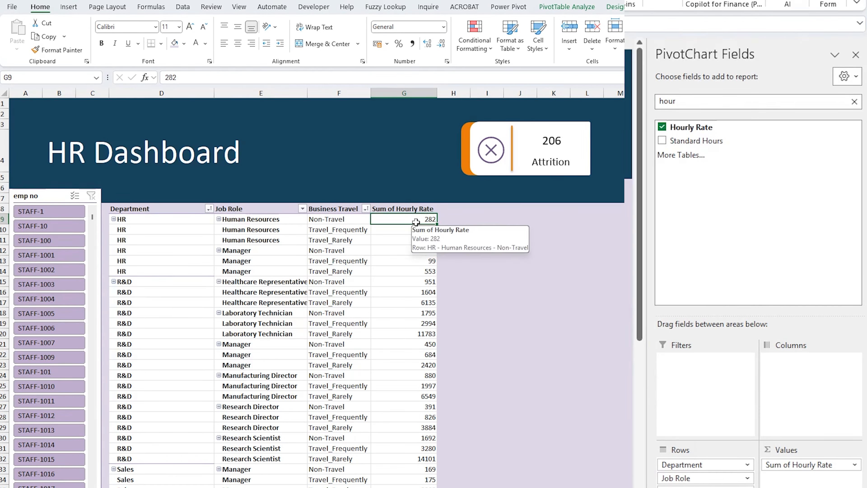
key("ctrl+shift+Down")
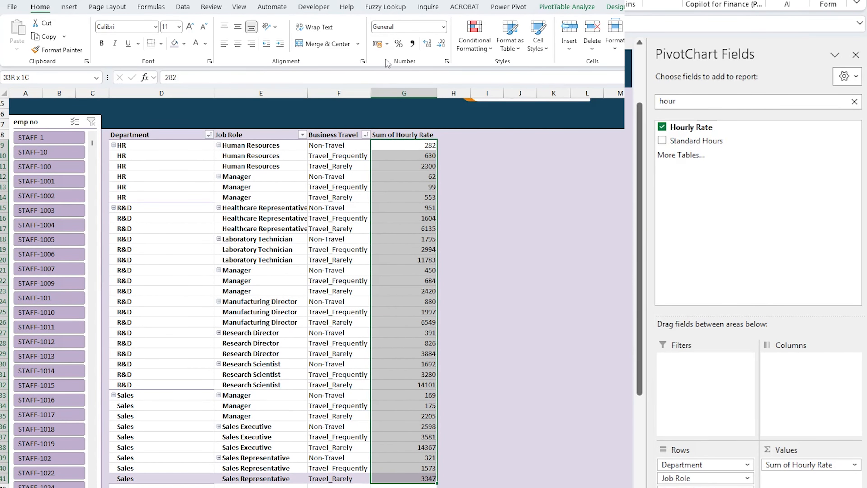
left_click(474, 43)
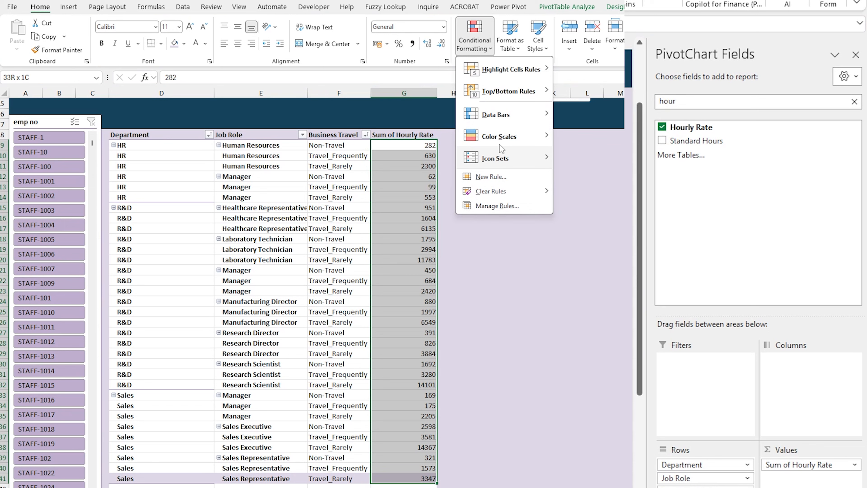
mouse_move(498, 124)
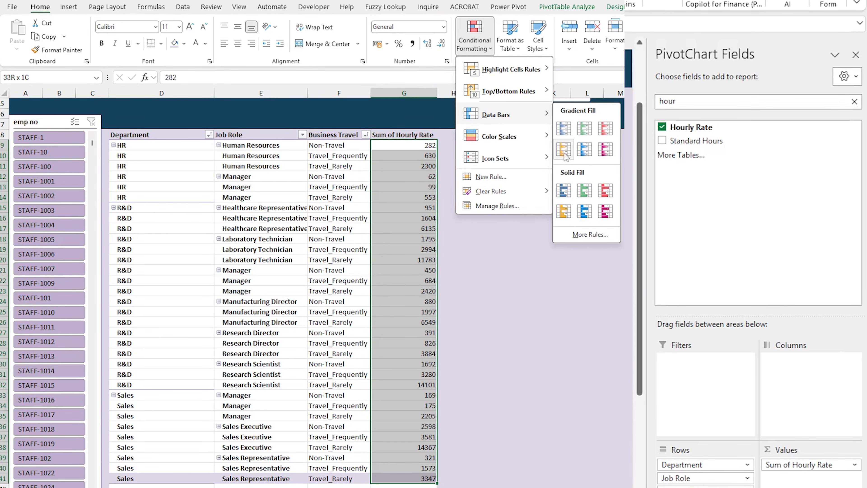
left_click(561, 135)
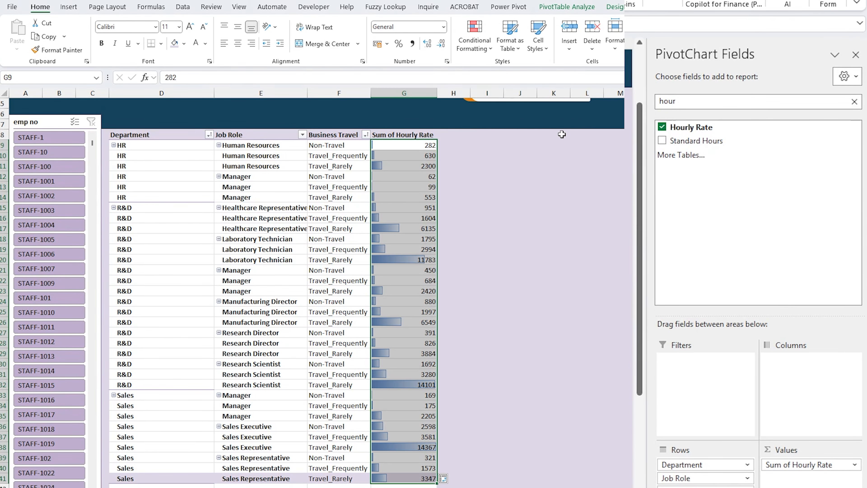
left_click(434, 182)
scroll(458, 267, "up", 2)
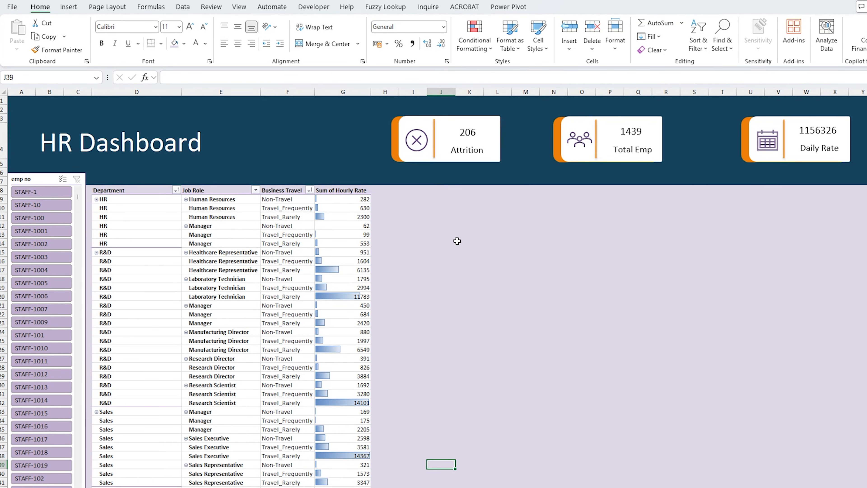
left_click(387, 190)
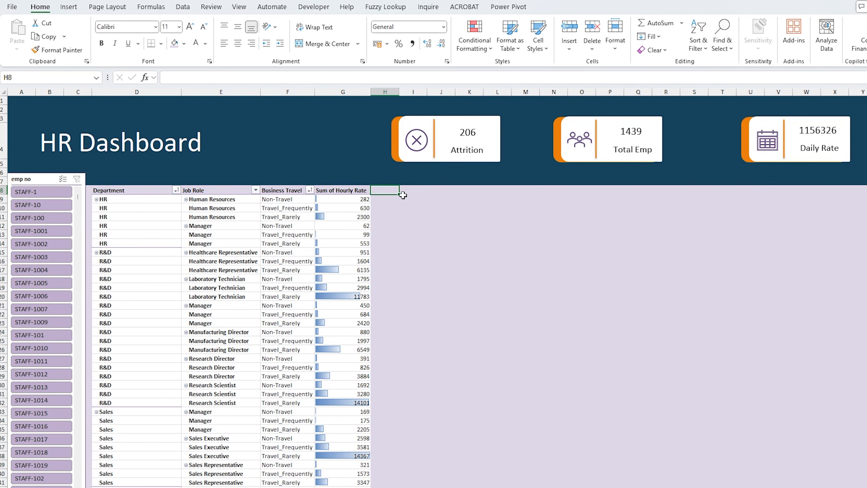
left_click(420, 193)
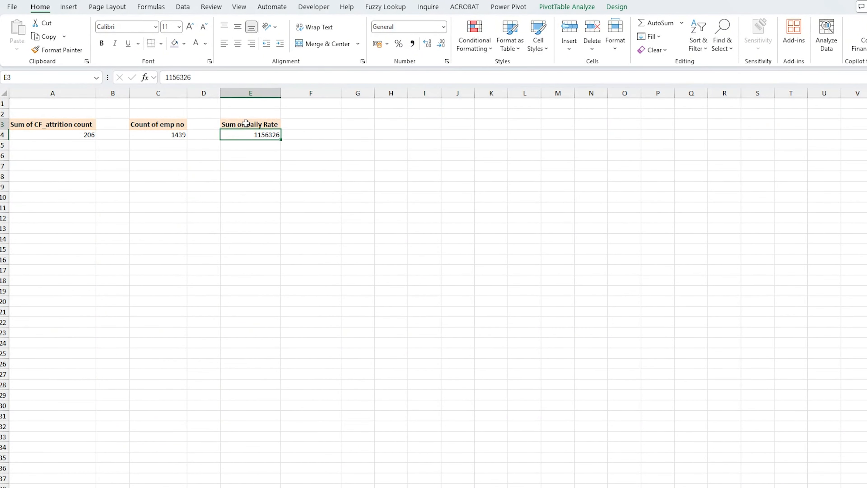
Copy the Sum of Daily Rate PivotTable in E3:E4 to cell G3 and adjust the widths of columns F and G.
left_click_drag(251, 124, 269, 135)
key("ctrl+c")
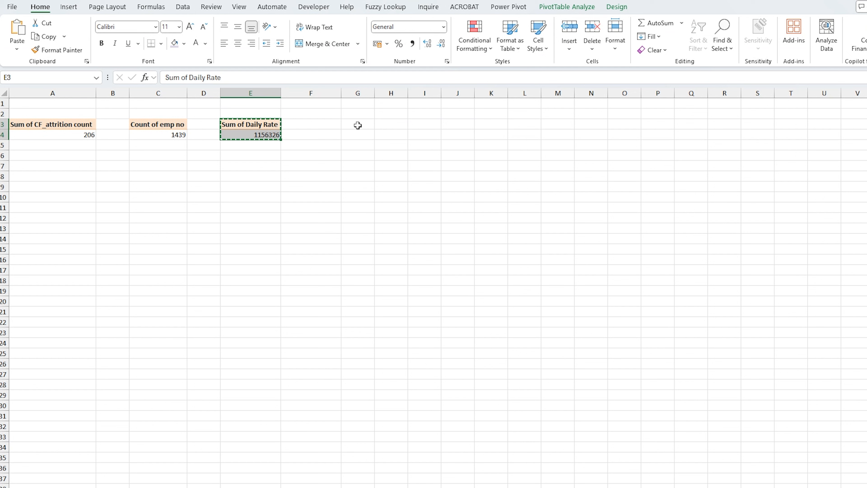
left_click(356, 126)
key("ctrl+v")
left_click_drag(340, 93, 405, 104)
left_click(360, 133)
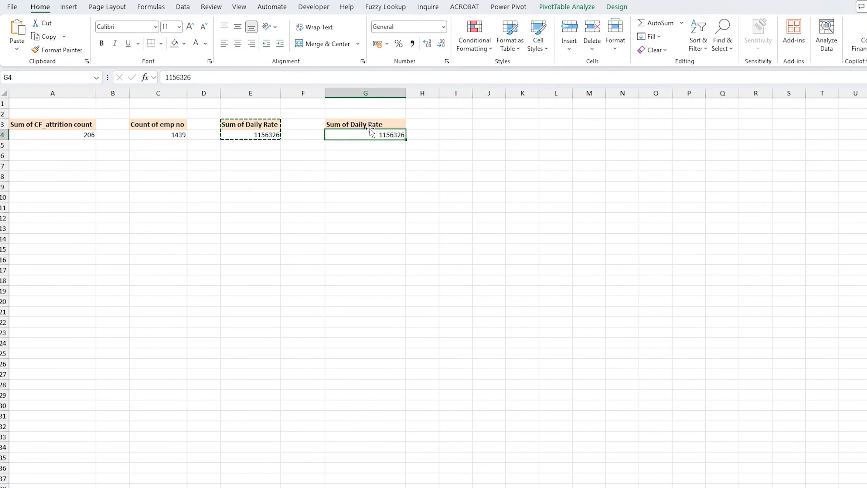
Show the copied PivotTable's field list, remove its Daily Rate value and place only Months (Date) in the rows.
right_click(370, 135)
left_click(420, 347)
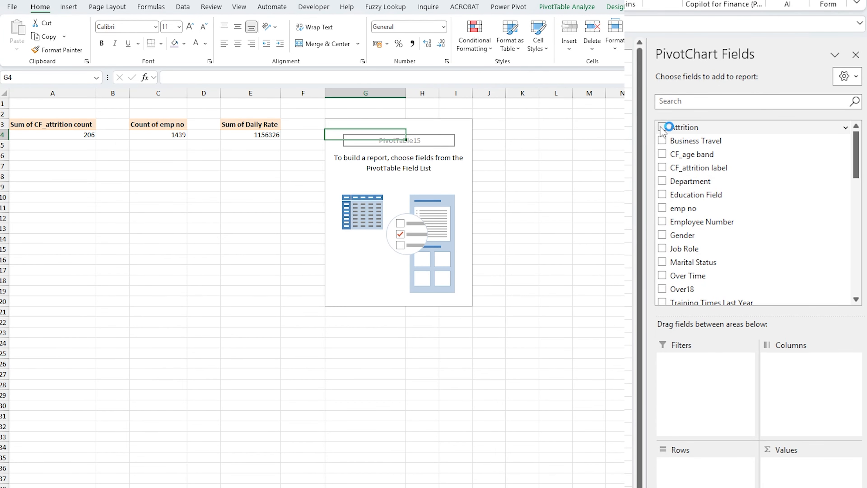
left_click(691, 100)
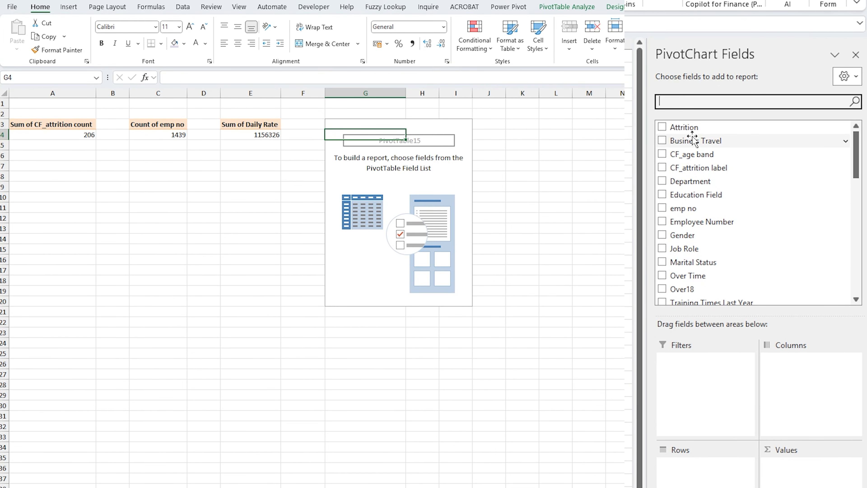
type("da")
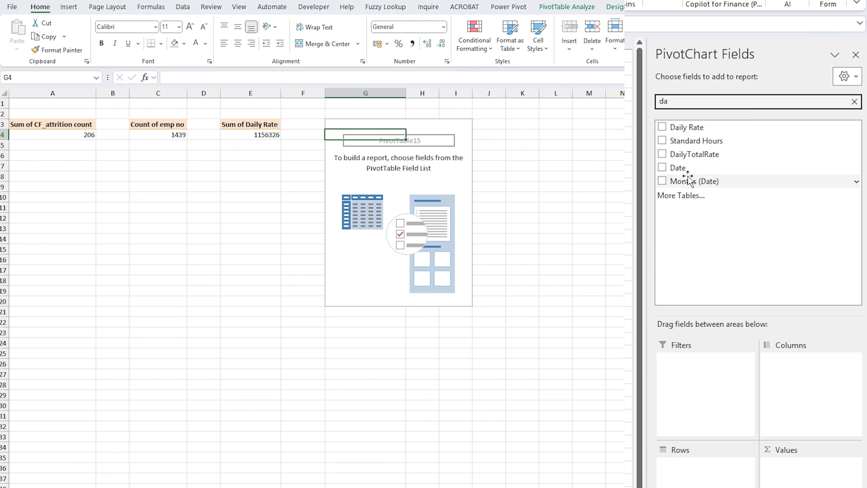
left_click_drag(678, 167, 683, 267)
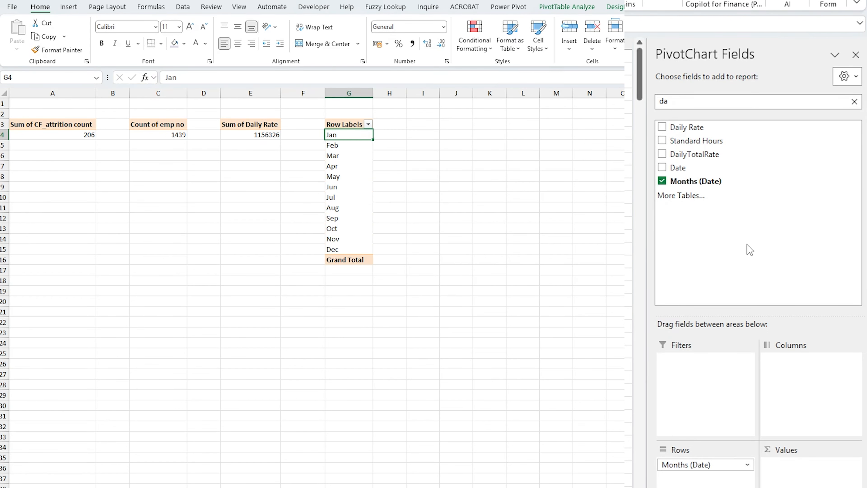
Search the PivotTable's fields for "att" and add the sum of CF_attrition count to its values.
left_click(348, 176)
double_click(692, 101)
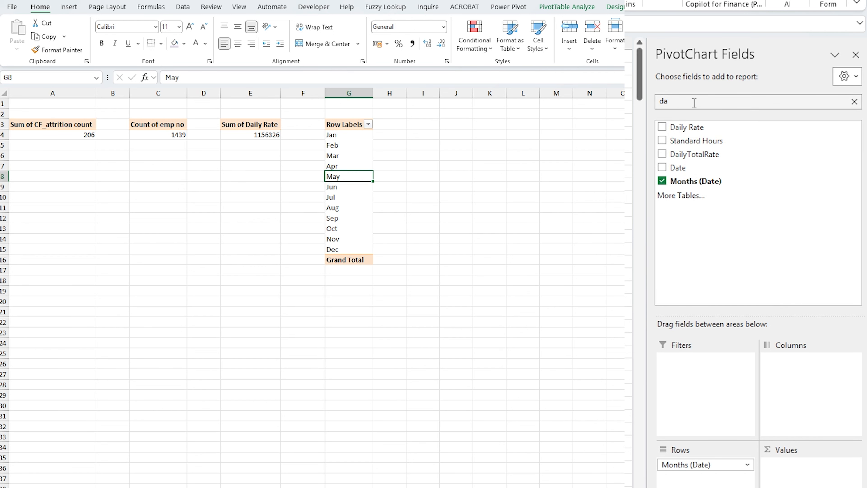
type("att")
left_click_drag(699, 154, 808, 464)
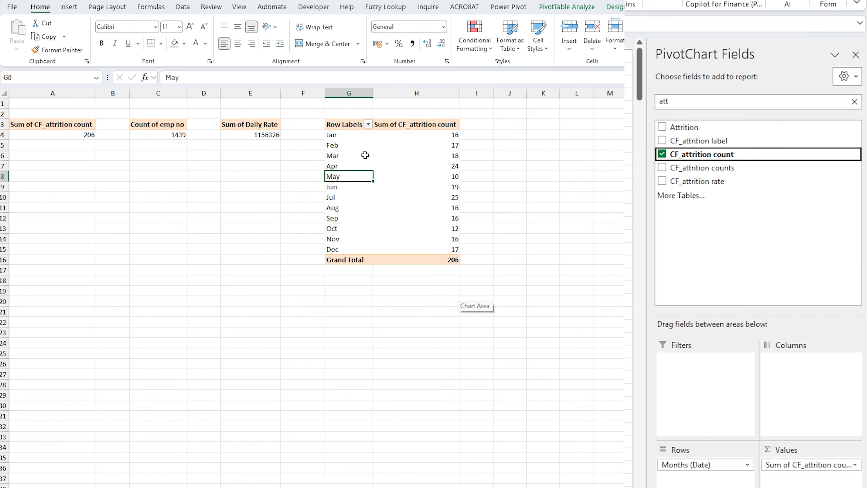
Insert a 2-D clustered column chart from the monthly attrition PivotTable in G3:H16.
left_click_drag(337, 124, 451, 259)
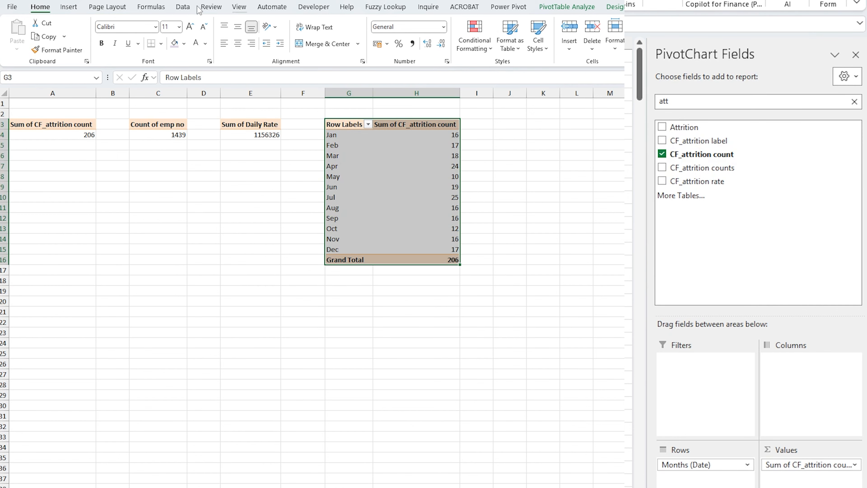
left_click(68, 7)
left_click(342, 23)
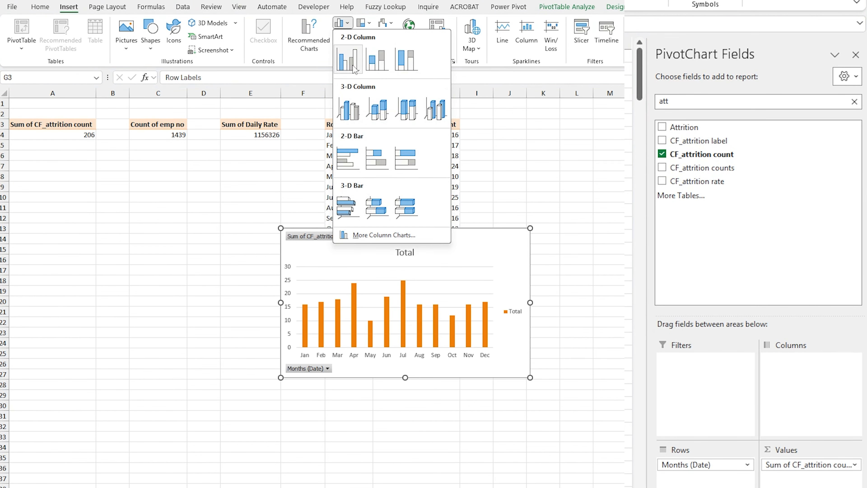
left_click(351, 70)
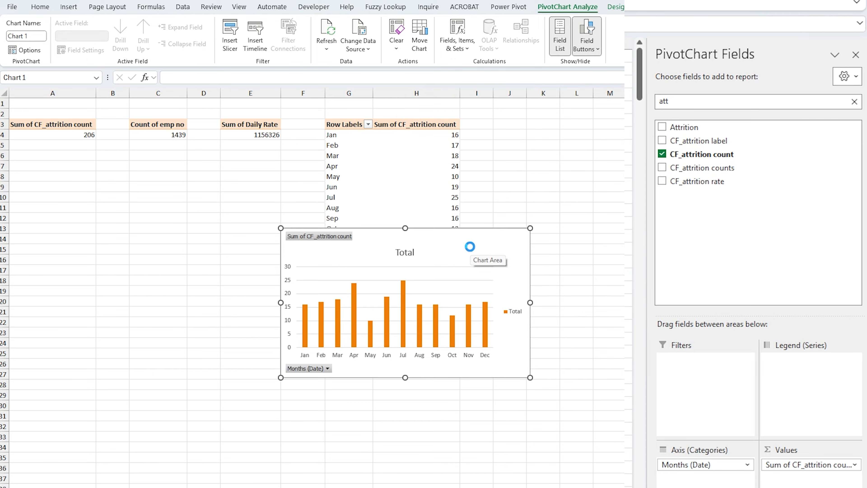
Move the column chart to the HR dashboard sheet and size it to about H8:Q25 beside the hourly-rate PivotTable.
key("Delete")
key("ctrl+Page_Down")
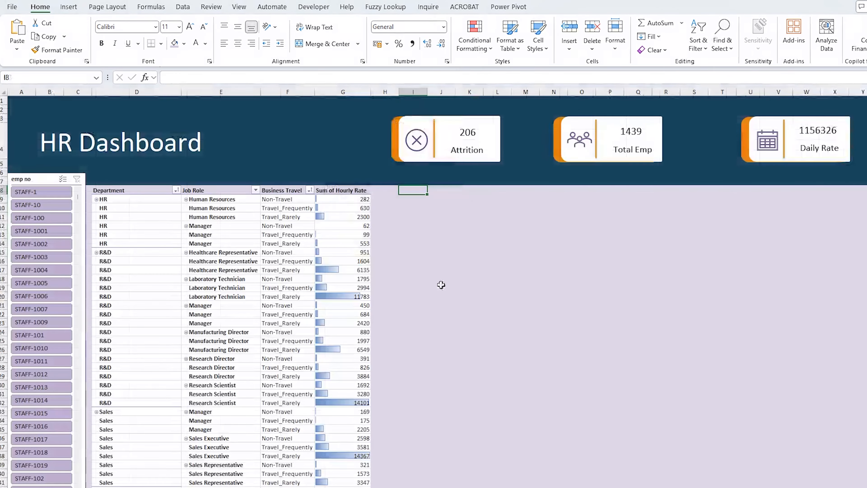
left_click(498, 234)
key("ctrl+v")
left_click_drag(639, 245, 544, 203)
left_click_drag(598, 314, 661, 347)
Hide all field buttons on the column chart and delete its legend.
right_click(439, 200)
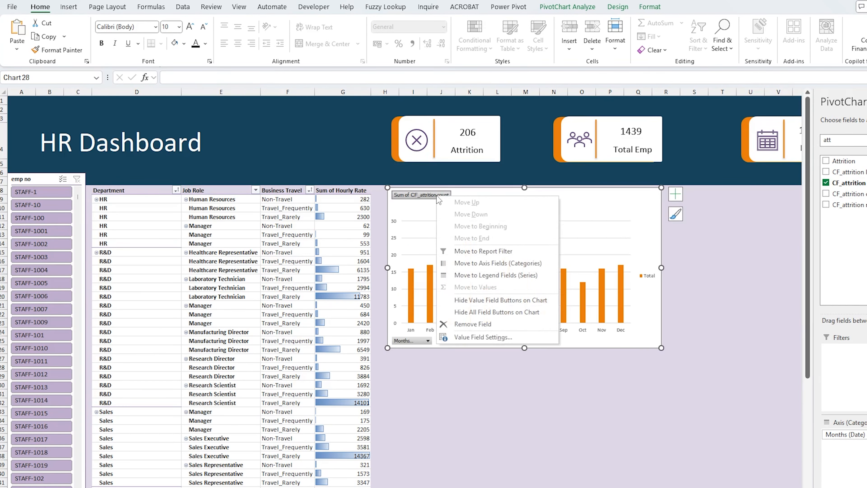
left_click(463, 313)
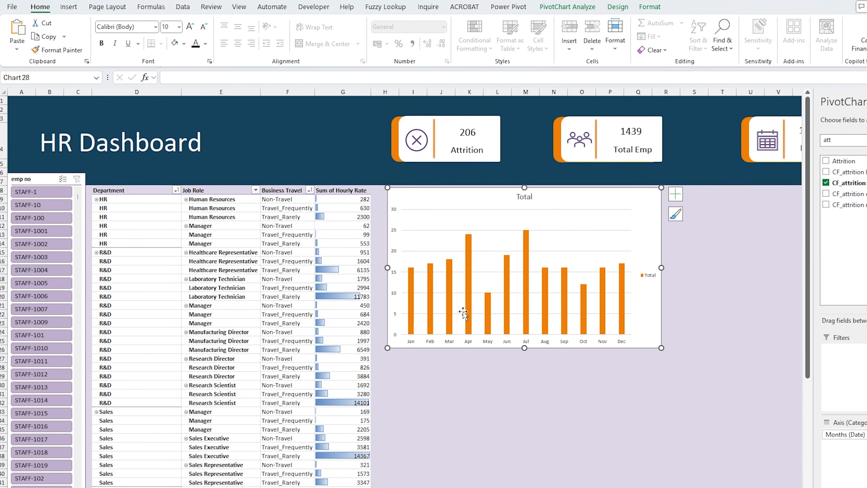
right_click(651, 280)
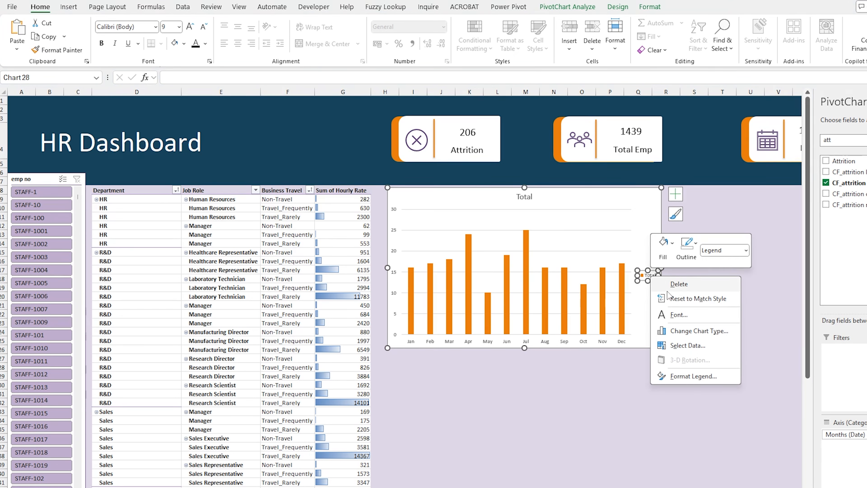
key("Escape")
key("Delete")
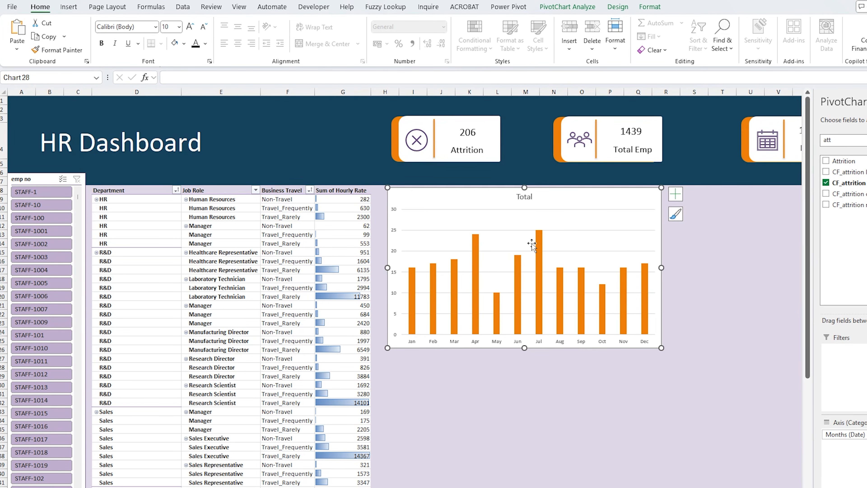
Set the gap width of the chart's attrition columns to 45%.
left_click(539, 260)
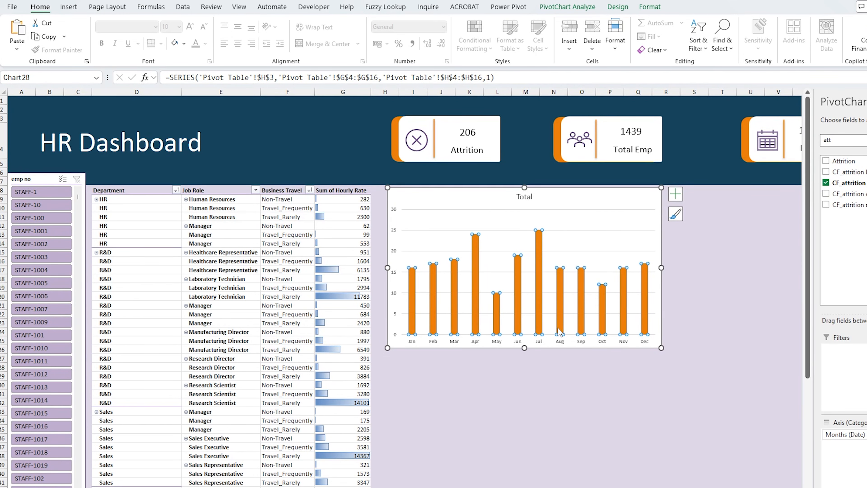
double_click(619, 206)
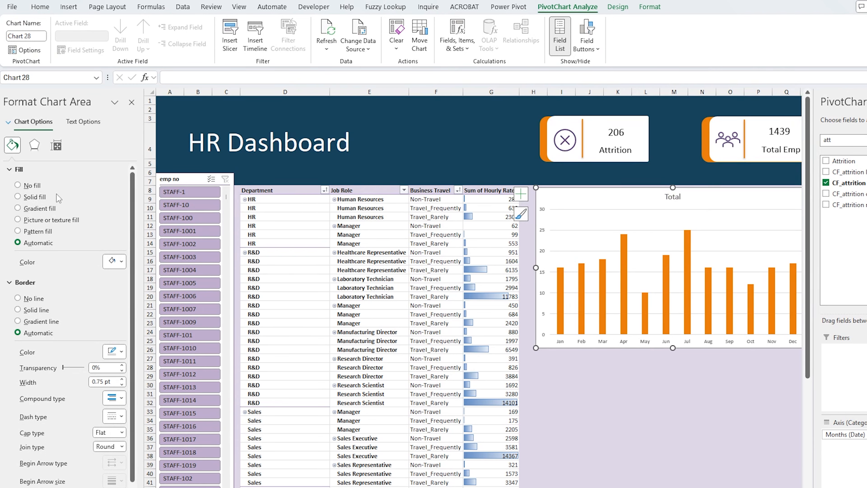
left_click(687, 257)
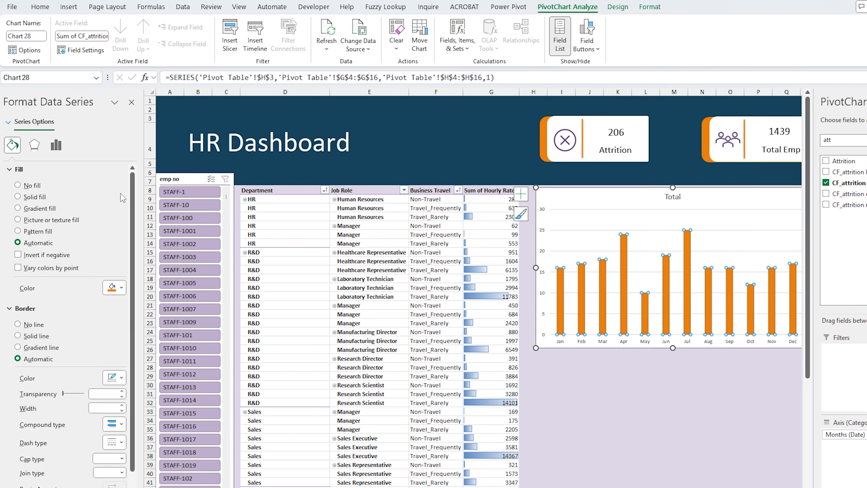
left_click(59, 150)
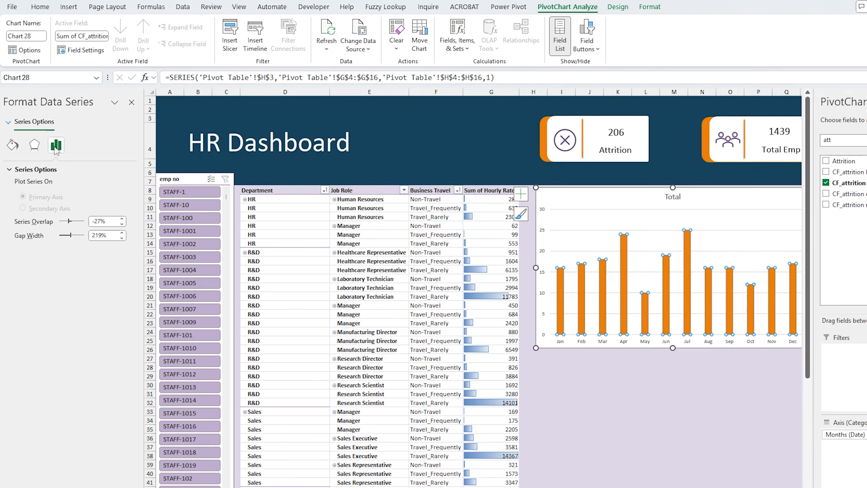
left_click(122, 238)
left_click_drag(69, 235, 62, 235)
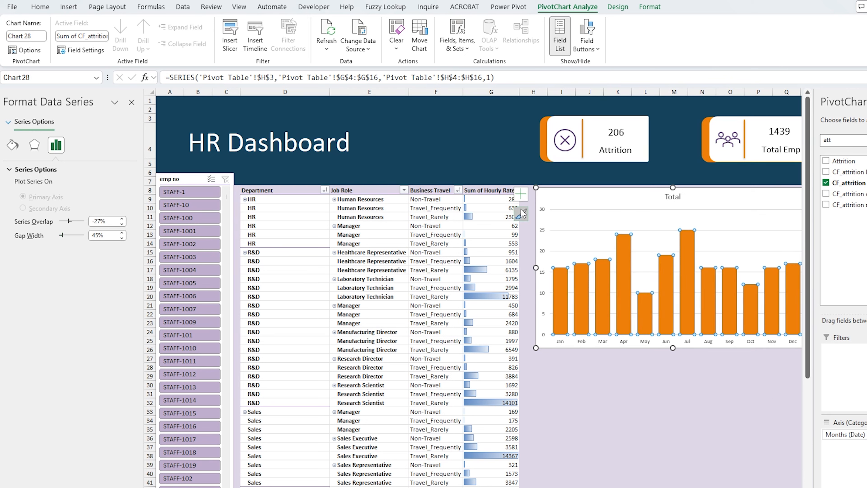
Add data labels to the attrition columns and set the chart area to no fill.
left_click(520, 196)
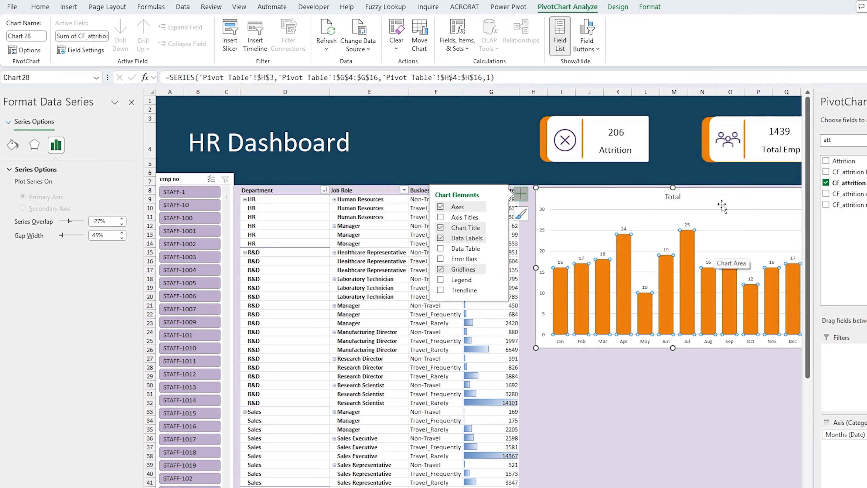
left_click(726, 212)
left_click(757, 201)
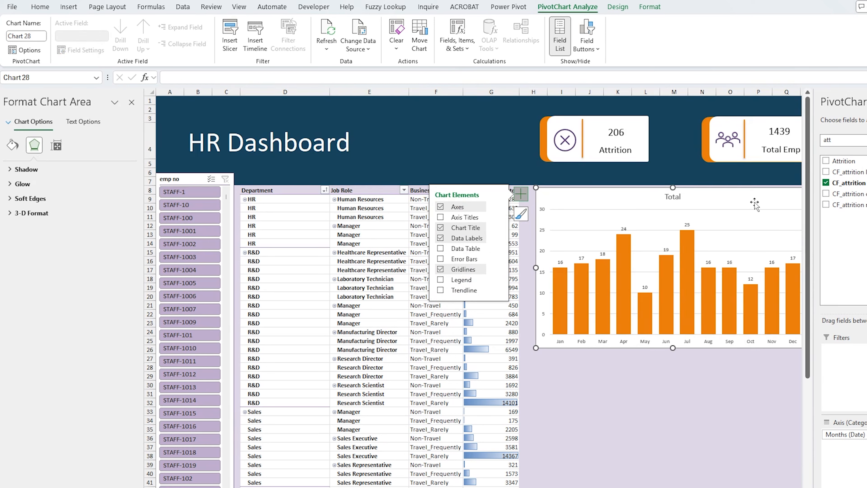
left_click(14, 142)
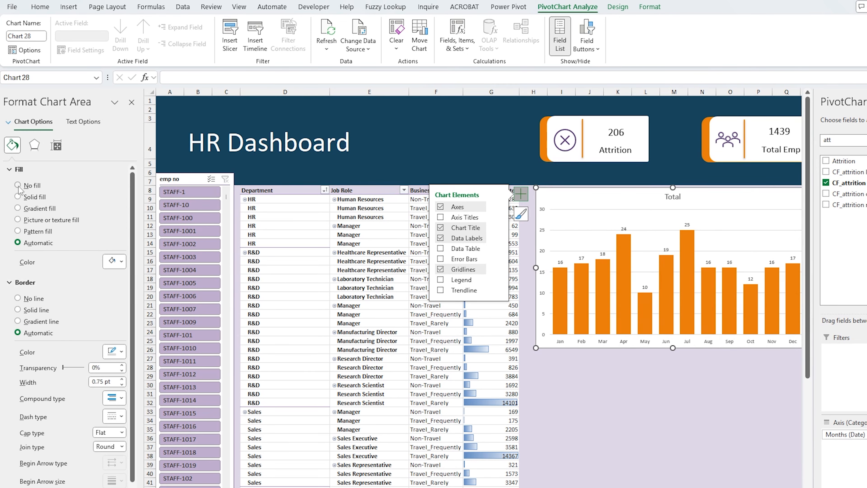
left_click(18, 185)
Shrink the attrition column chart slightly in width and height.
left_click(587, 232)
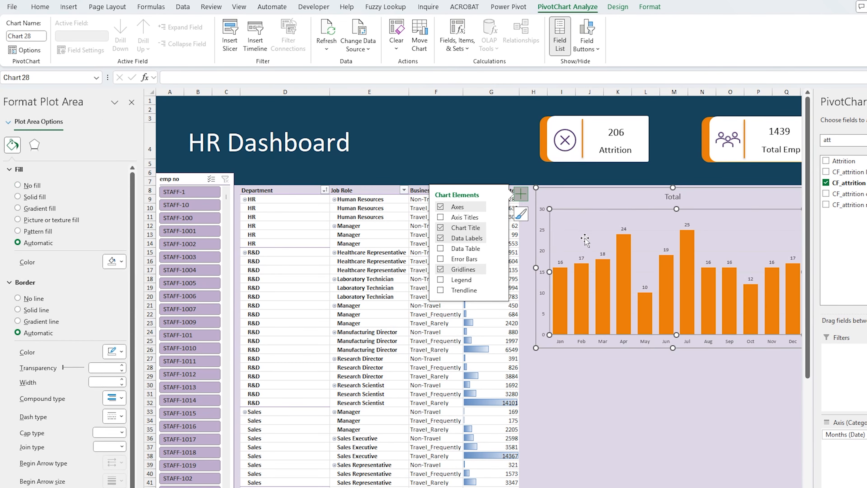
left_click(624, 231)
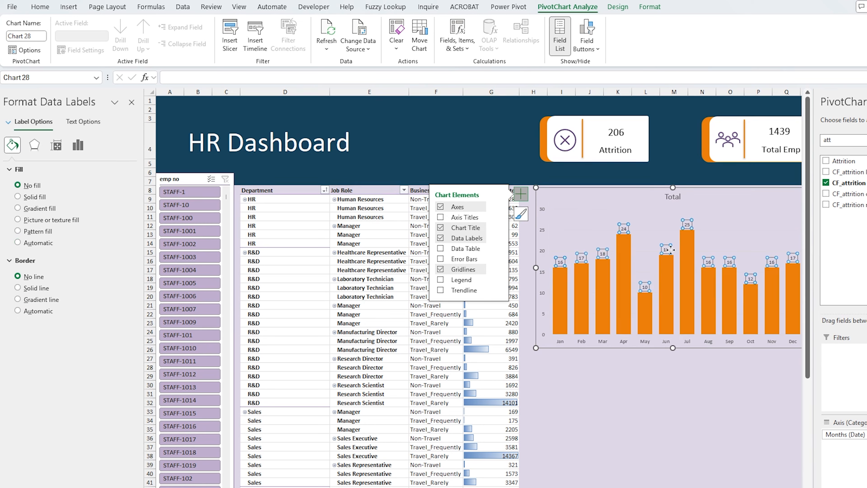
left_click(739, 223)
left_click(742, 201)
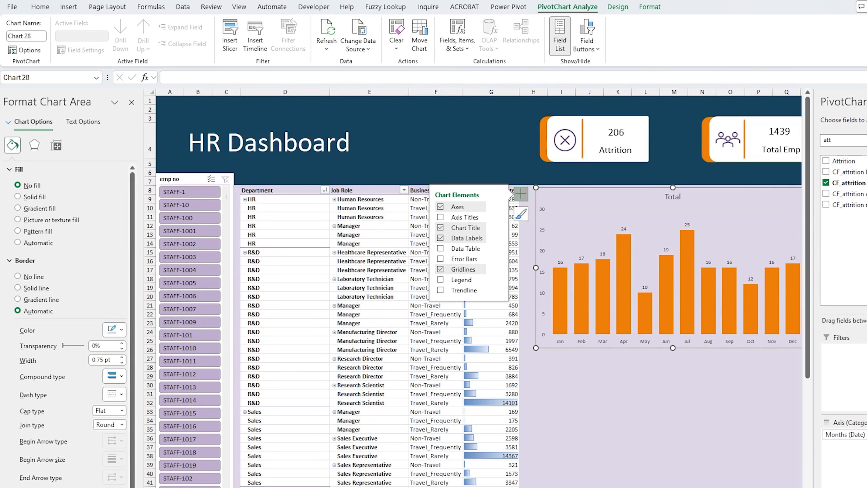
left_click_drag(809, 348, 791, 341)
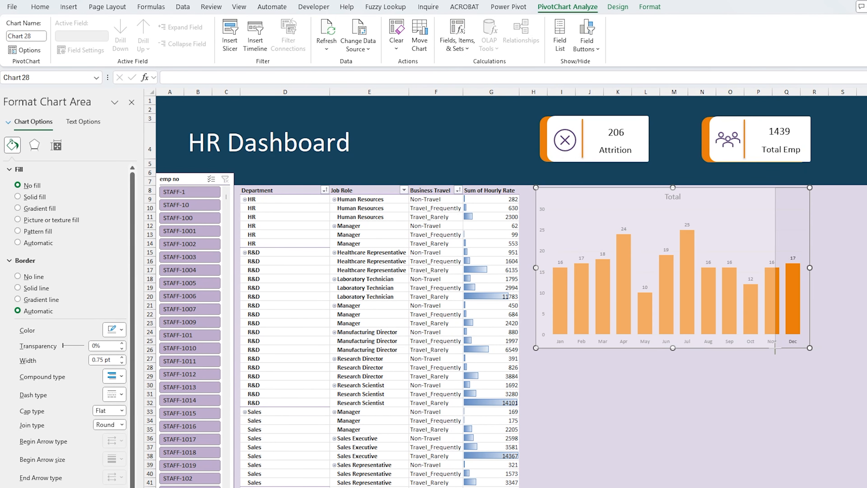
Apply the dark grey gradient chart style with orange columns to the attrition chart.
left_click(704, 209)
left_click(704, 212)
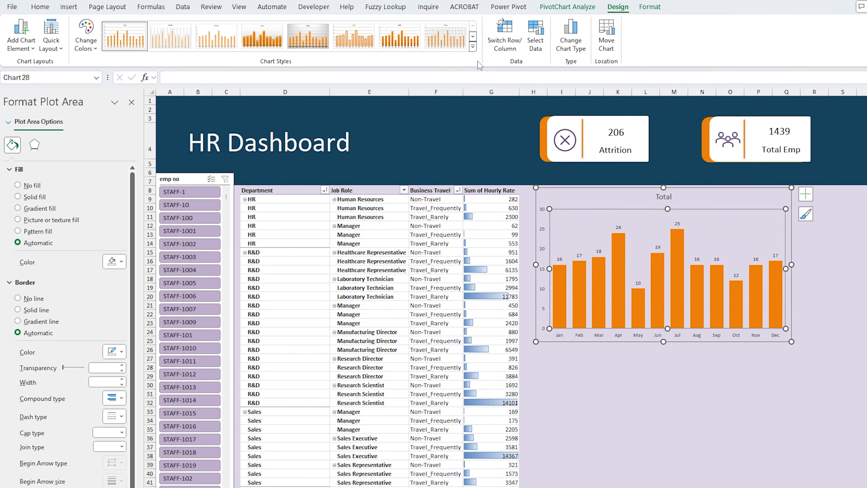
left_click(473, 46)
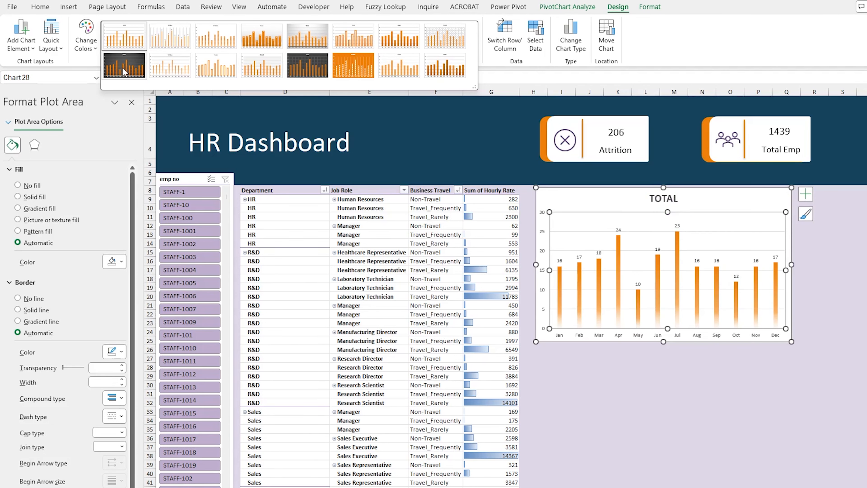
left_click(124, 65)
left_click(861, 465)
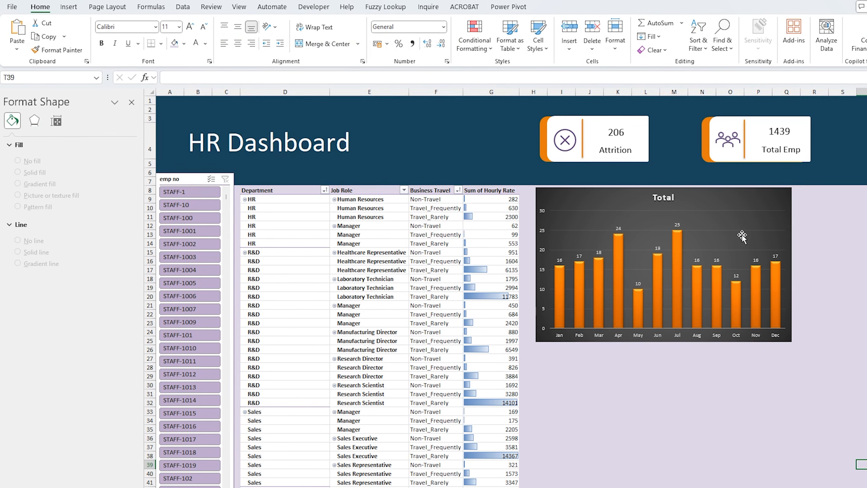
Change the column chart's title to "Total Attrition".
left_click(661, 196)
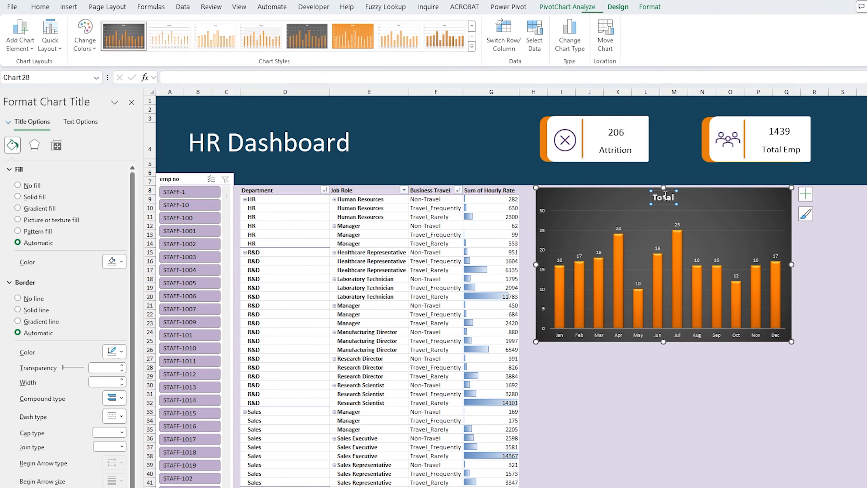
double_click(653, 197)
type("Total Attrition")
left_click(708, 293)
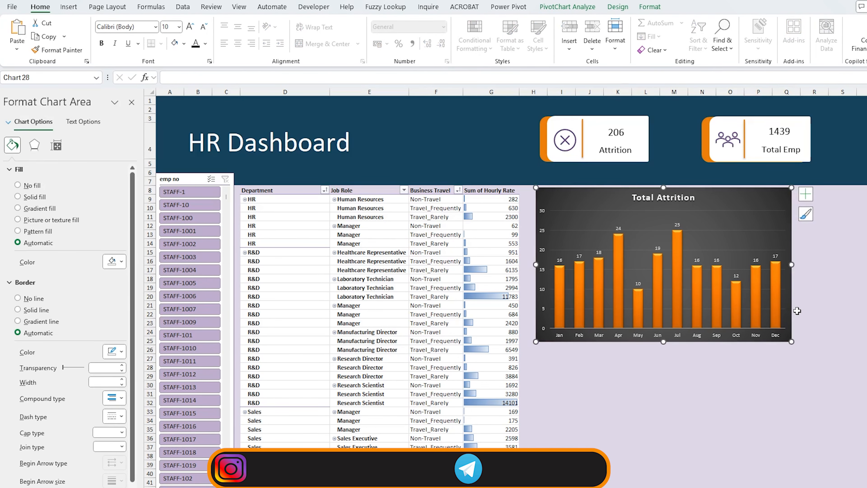
left_click(841, 296)
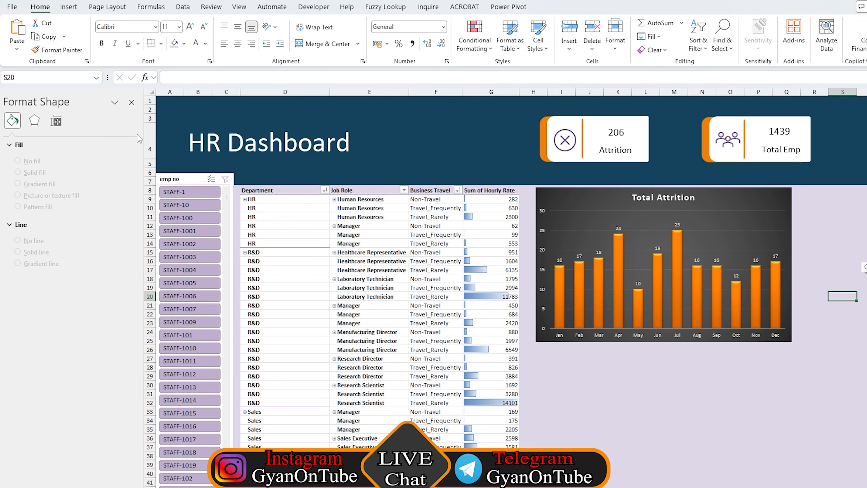
Copy the monthly attrition PivotTable in G3:H16 to cell J3 on the Pivot Table sheet.
key("ctrl+Page_Down")
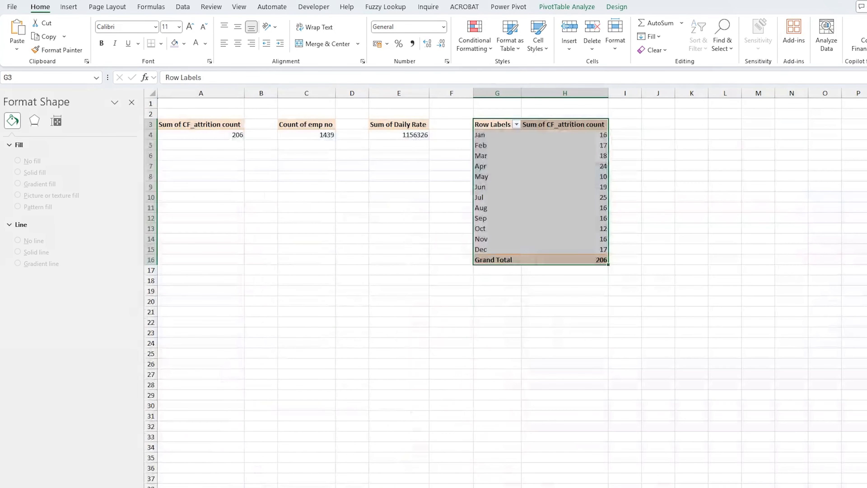
key("ctrl+c")
left_click(658, 124)
key("ctrl+v")
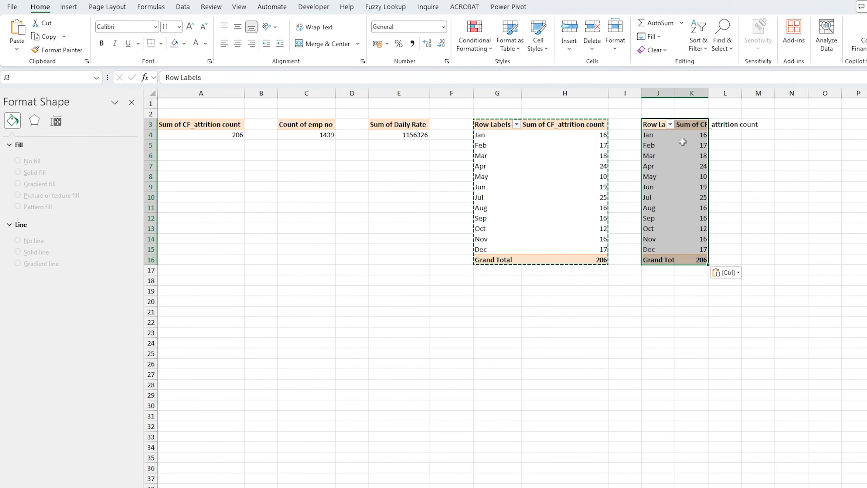
Replace Months (Date) with Department in the rows of the copied PivotTable, searching its fields for "de".
left_click(652, 207)
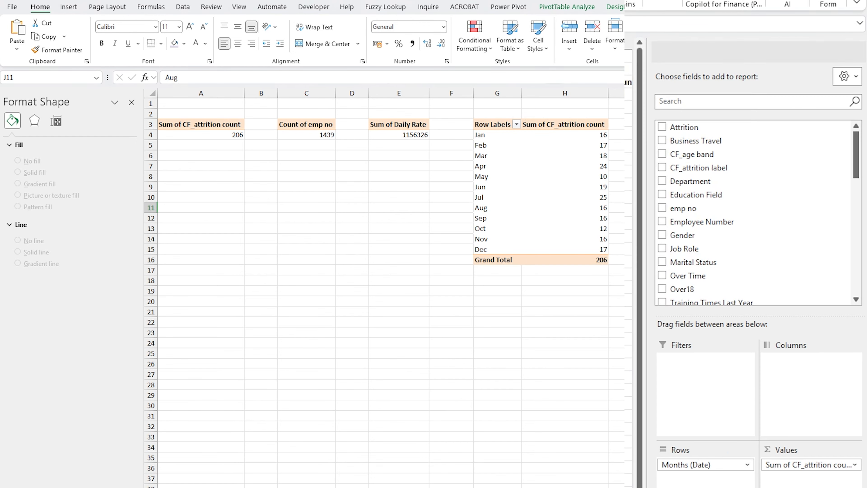
left_click_drag(693, 464, 758, 168)
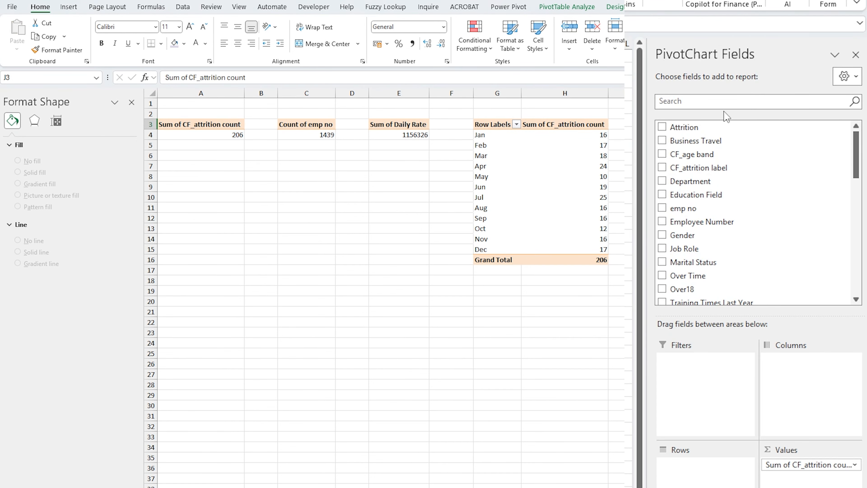
left_click(713, 101)
type("de")
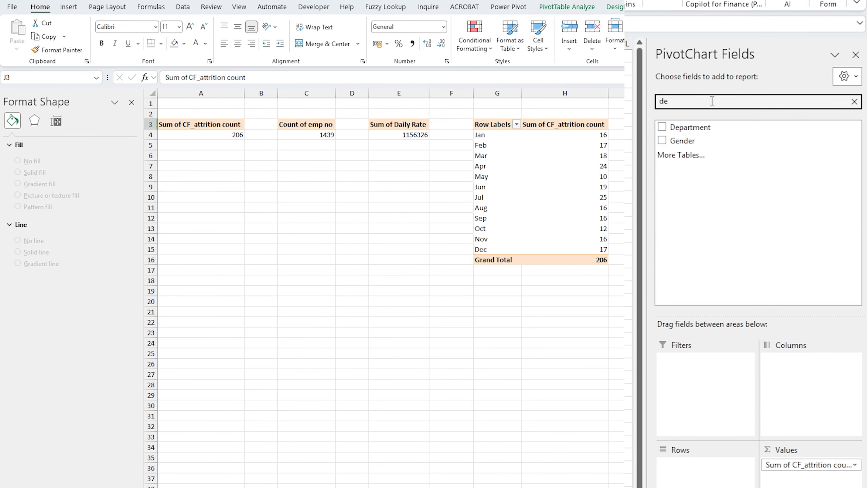
left_click(700, 129)
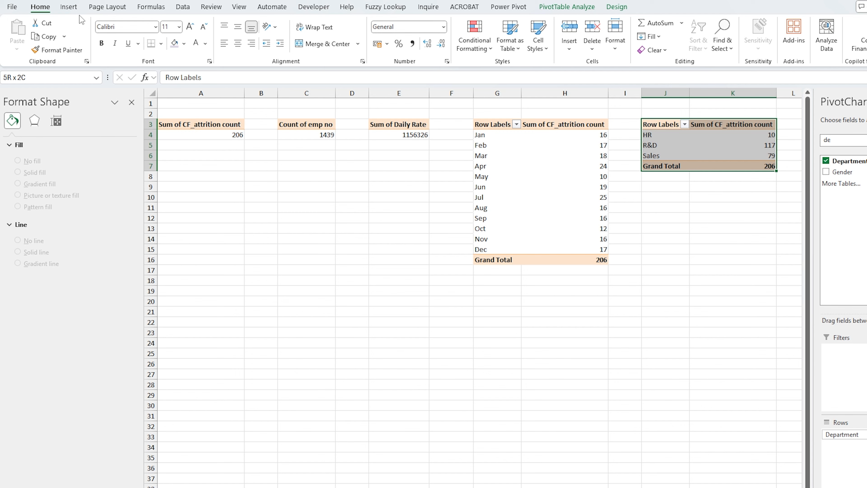
Insert a 3-D pie chart from the department attrition PivotTable and move it to the HR dashboard sheet.
left_click(69, 6)
left_click(350, 50)
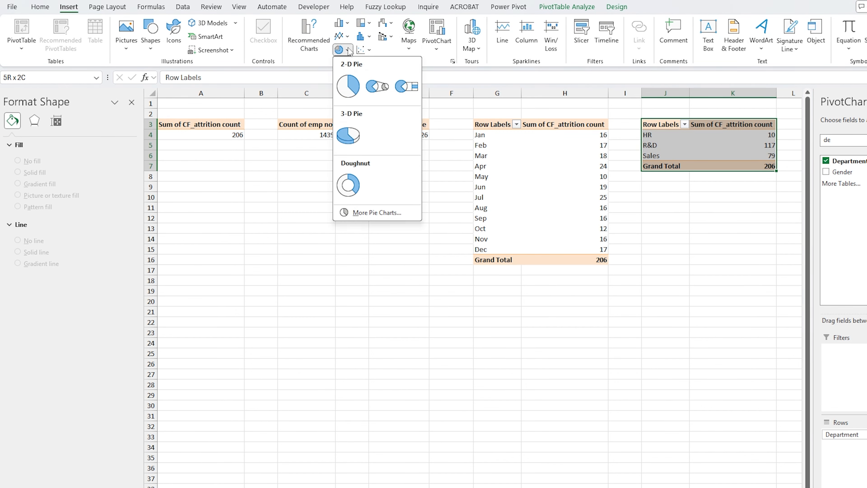
left_click(348, 136)
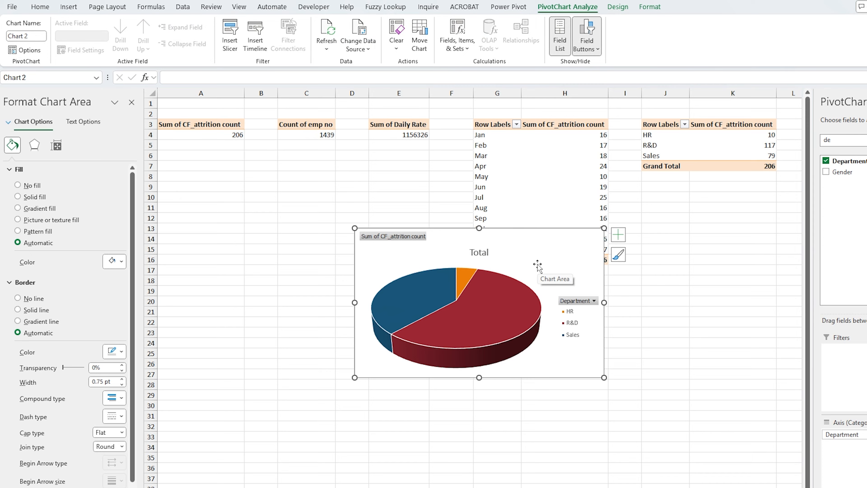
key("ctrl+z")
key("ctrl+Page_Up")
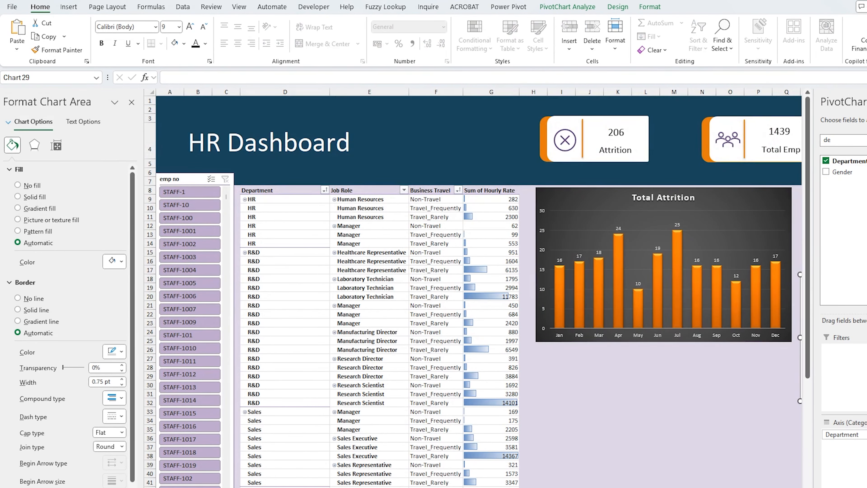
Enlarge the department pie chart to the column chart's height and move both charts up slightly on the dashboard.
scroll(843, 205, "right", 3)
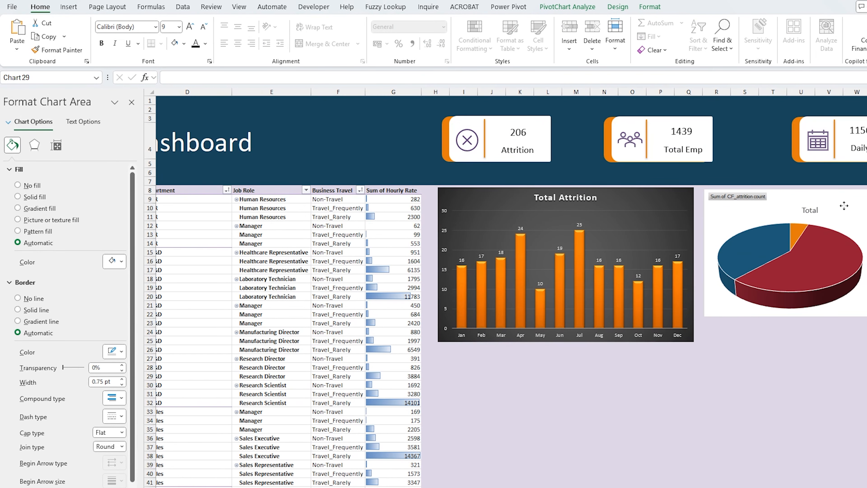
left_click_drag(866, 315, 866, 343)
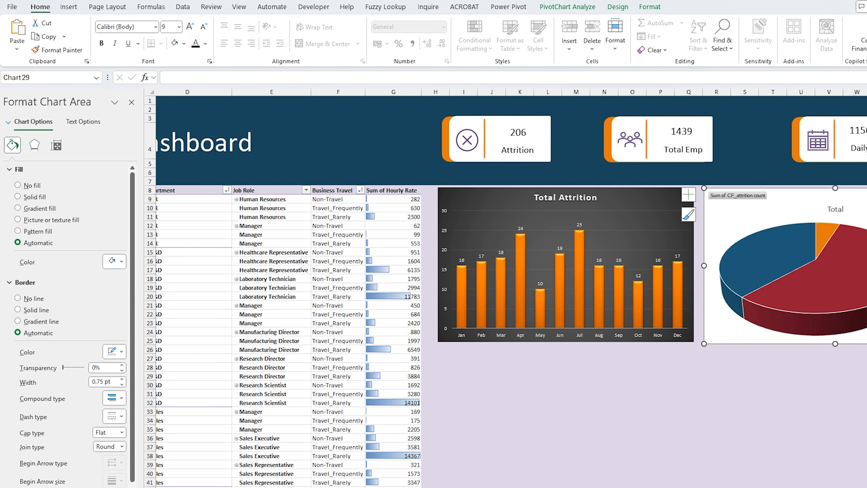
left_click(581, 235)
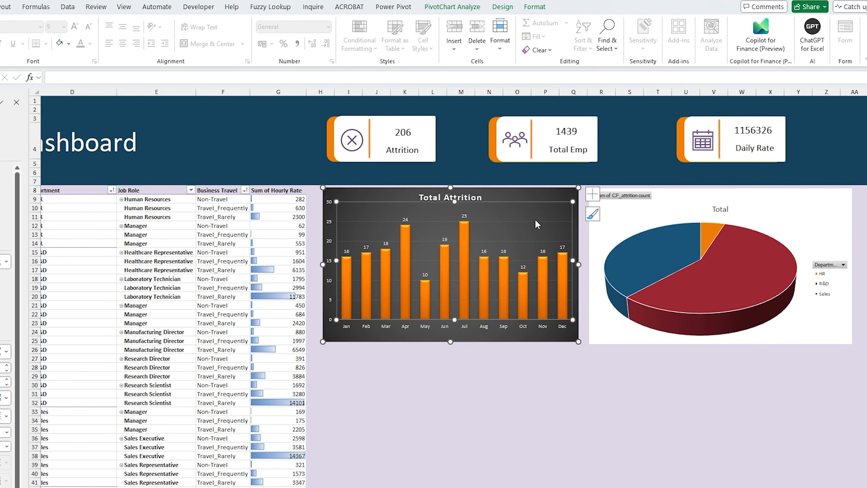
left_click_drag(537, 224, 528, 206)
left_click_drag(717, 198, 712, 180)
Apply the dark chart style to the department pie chart and add data labels.
left_click(502, 7)
left_click(284, 36)
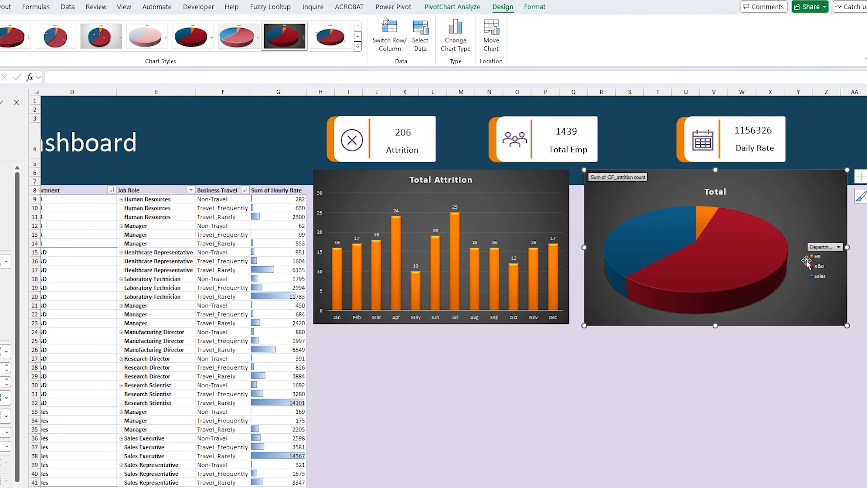
left_click(860, 176)
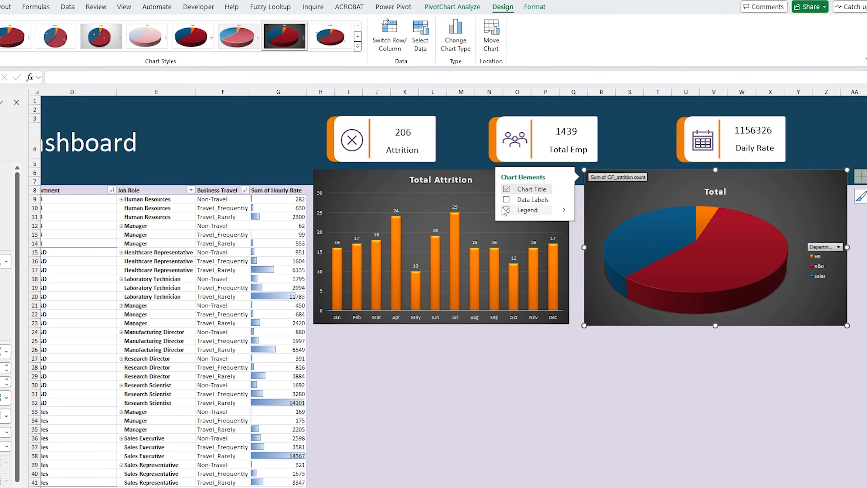
left_click(506, 199)
left_click(770, 428)
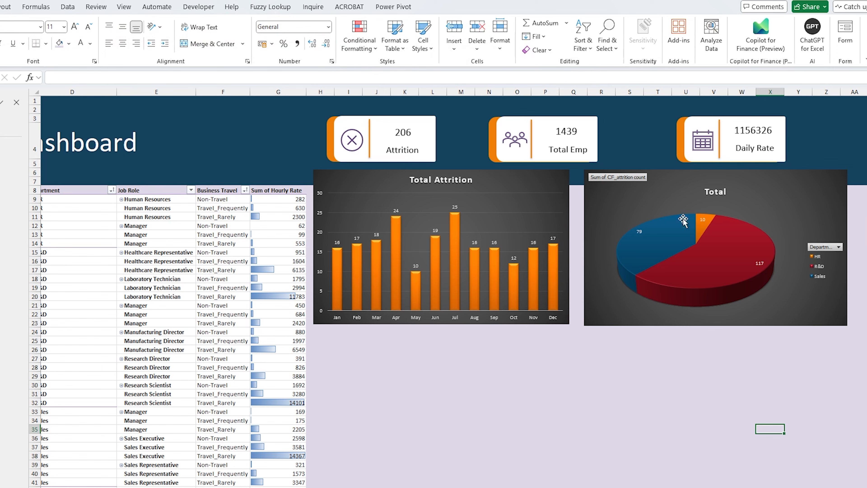
Hide all field buttons on the department pie chart.
right_click(625, 179)
left_click(669, 297)
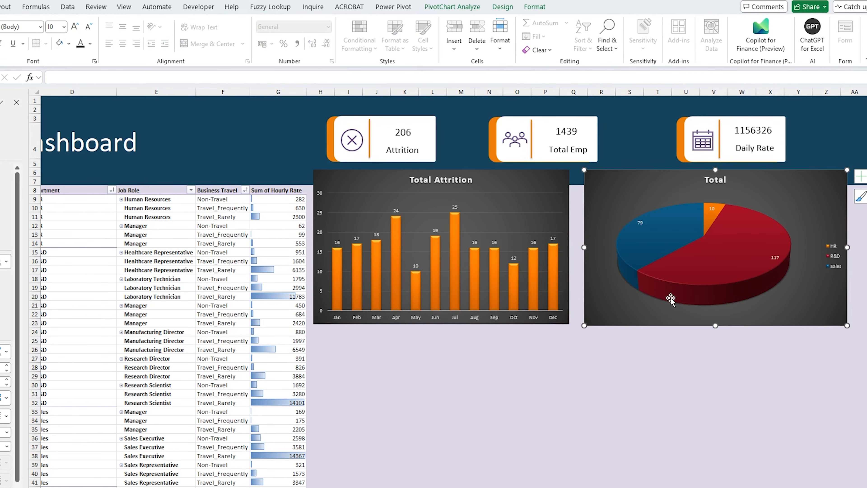
scroll(435, 359, "down", 2)
scroll(483, 381, "up", 2)
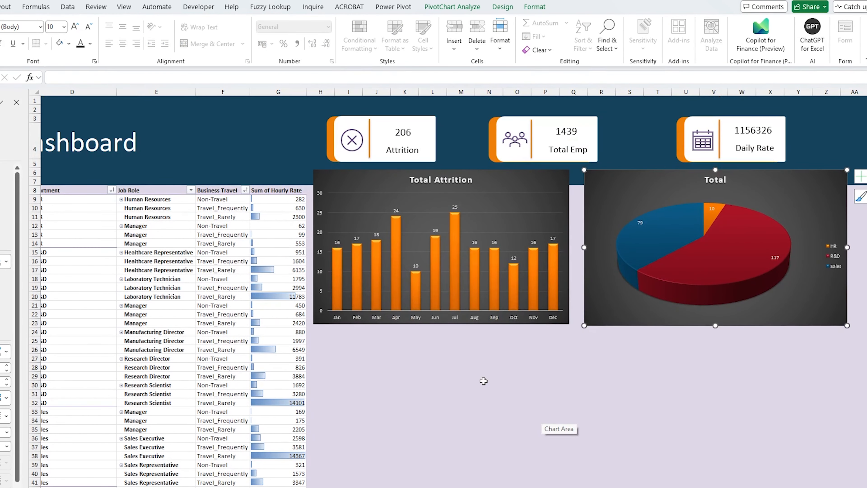
Copy the department PivotTable in J3:K7 to cell M3 on the Pivot Table sheet and adjust the widths of its columns.
key("ctrl+Page_Up")
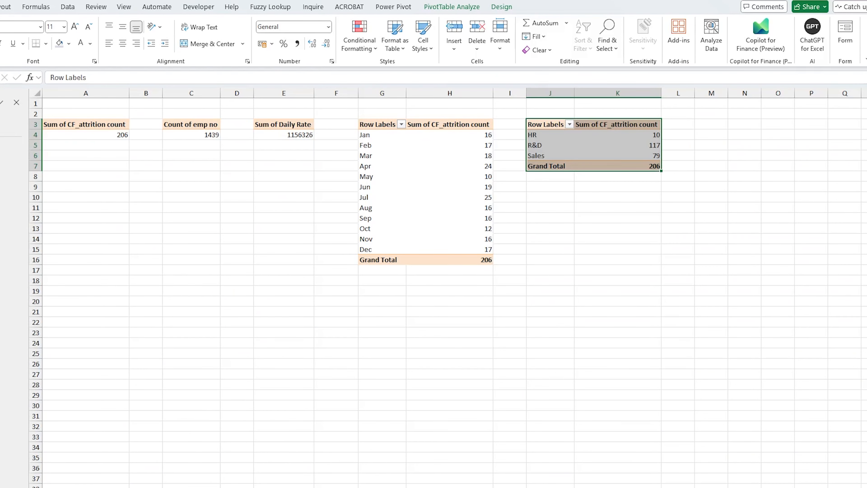
key("ctrl+c")
left_click(710, 124)
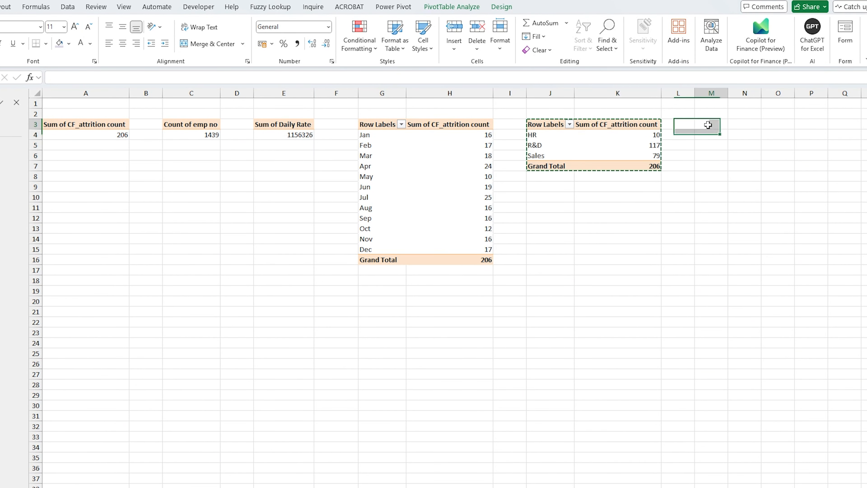
key("ctrl+v")
left_click(730, 93)
double_click(728, 93)
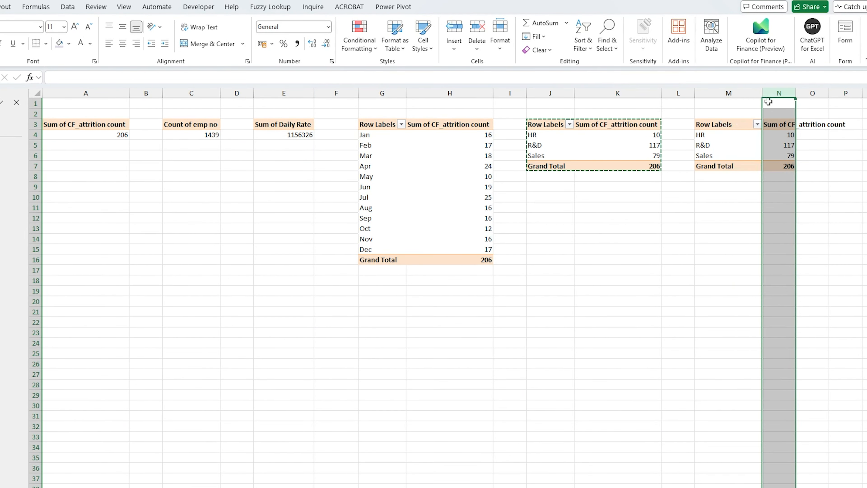
left_click_drag(795, 94, 800, 94)
Replace Department with Job Role in the rows of the copied PivotTable, searching its fields for "job".
left_click(713, 147)
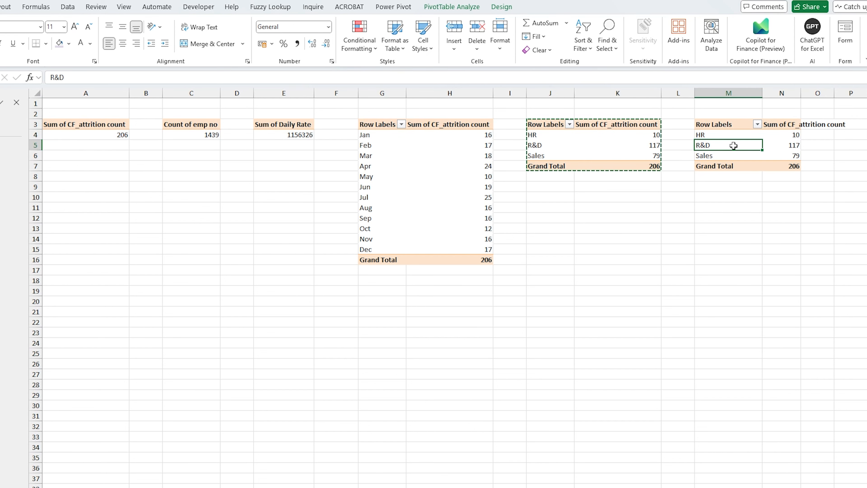
right_click(713, 147)
left_click(766, 387)
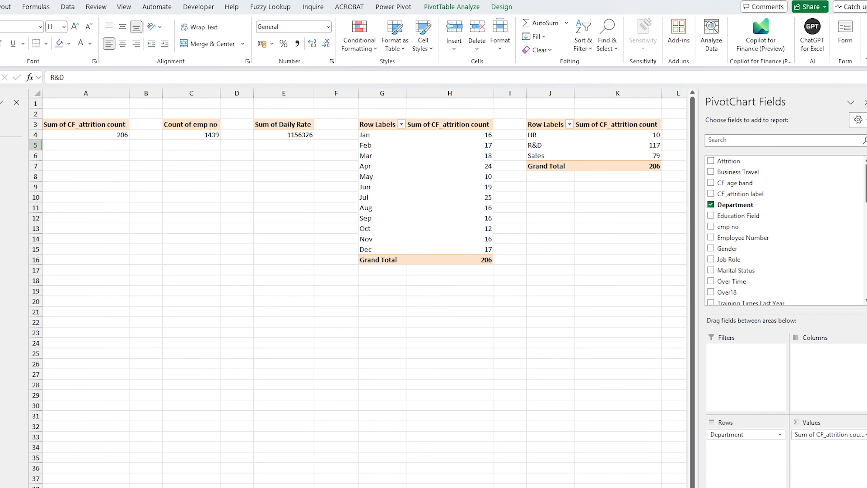
left_click(745, 142)
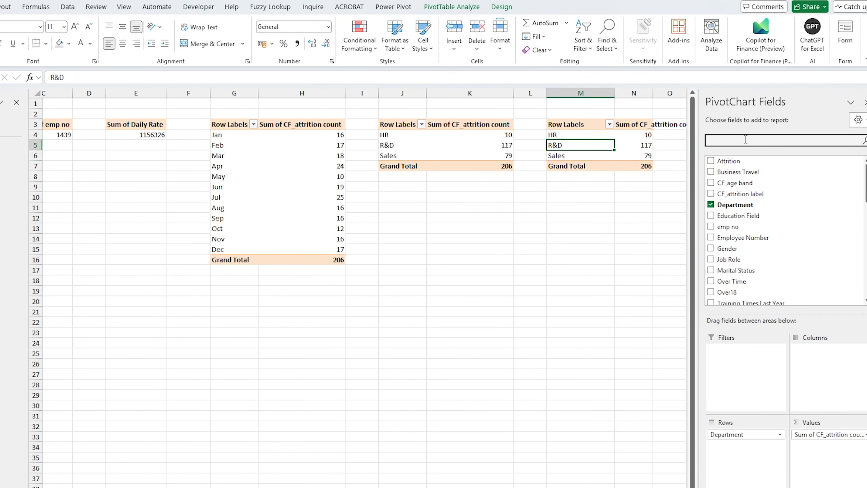
type("job")
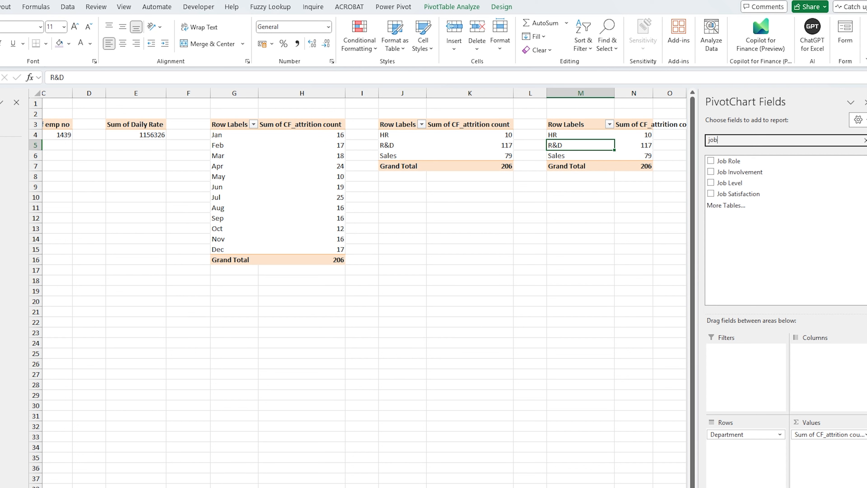
left_click_drag(746, 434, 776, 230)
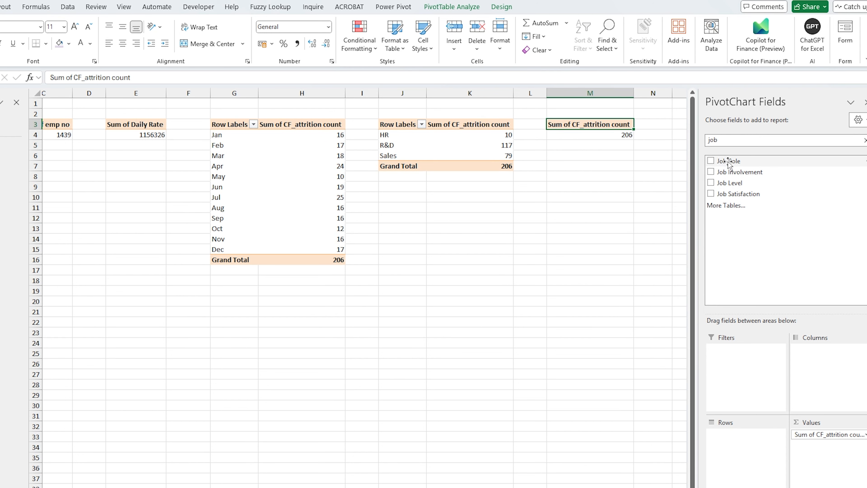
left_click_drag(728, 160, 745, 455)
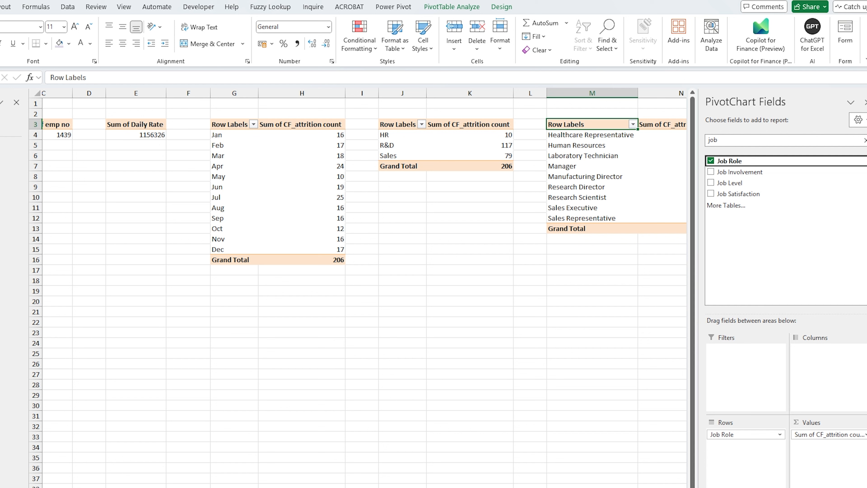
Insert a 2-D line chart from the job role attrition PivotTable.
scroll(644, 248, "right", 2)
left_click_drag(478, 124, 654, 223)
left_click(539, 125)
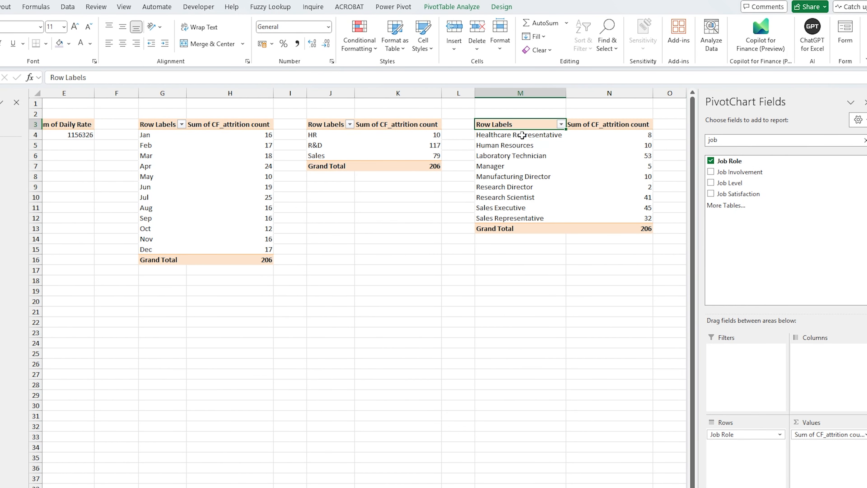
left_click(531, 173)
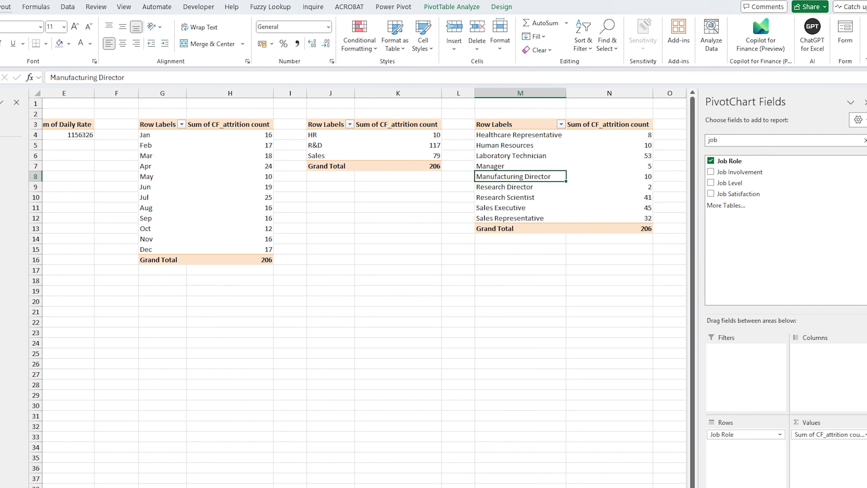
key("alt+n")
left_click(233, 35)
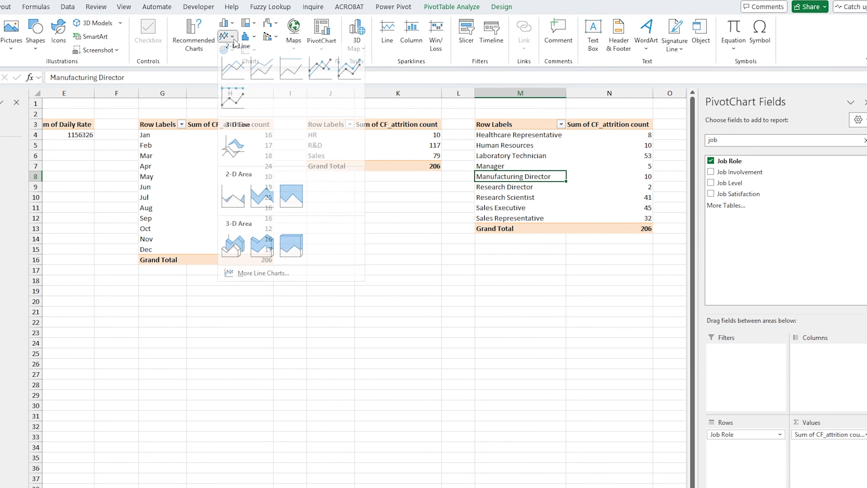
left_click(238, 79)
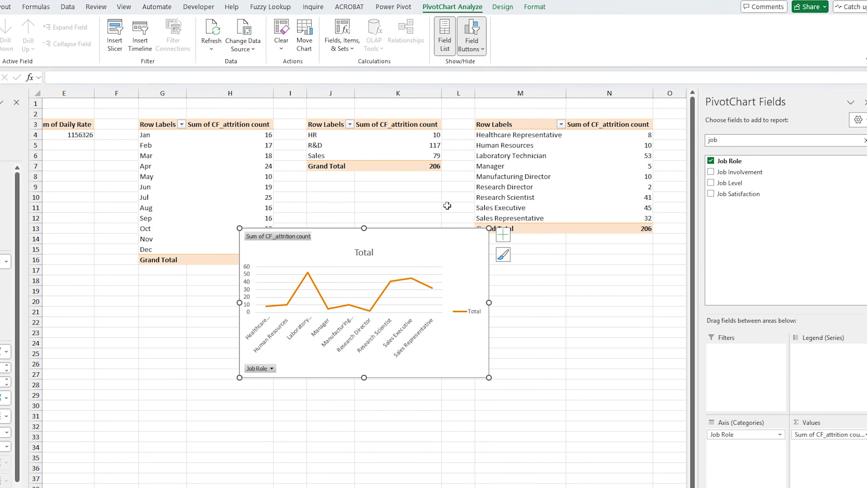
Move the job role line chart to the HR dashboard sheet and place it directly below the Total Attrition column chart.
key("Delete")
key("ctrl+Page_Down")
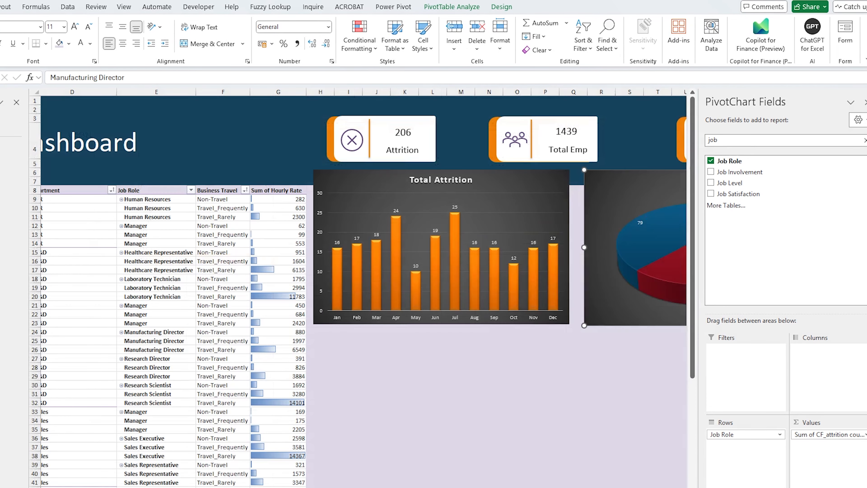
key("ctrl+v")
left_click_drag(614, 425, 444, 352)
scroll(495, 350, "down", 2)
Hide all field buttons on the job role line chart and apply the dark chart style to it.
right_click(357, 297)
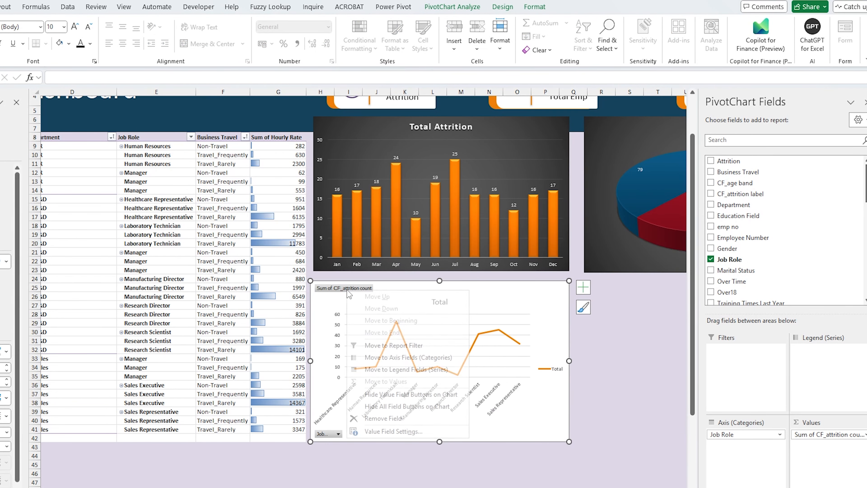
left_click(409, 407)
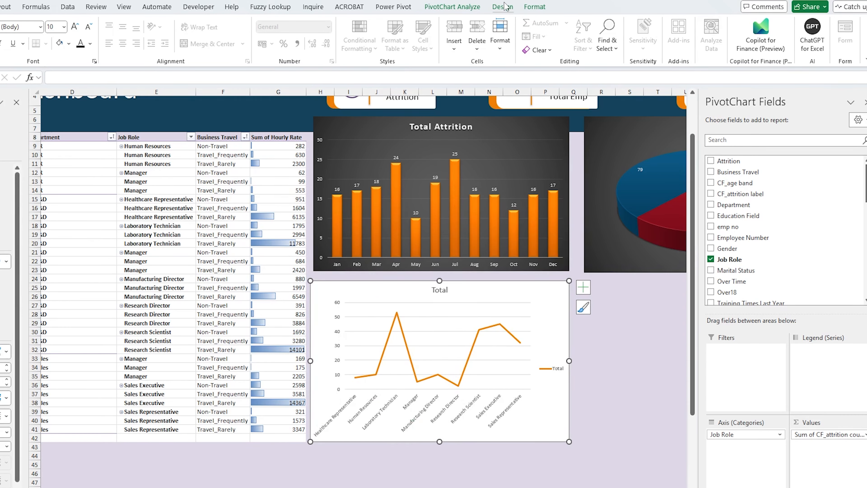
left_click(535, 7)
left_click(503, 7)
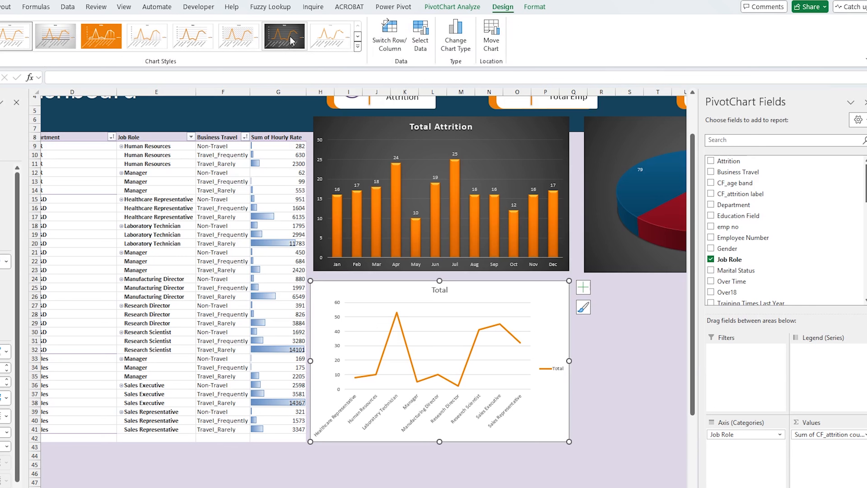
left_click(291, 41)
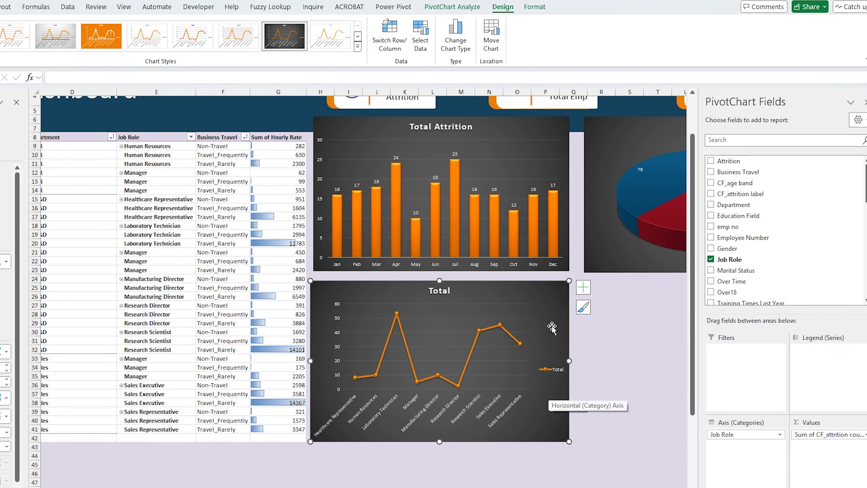
Set the line series' markers to the built-in diamond type.
left_click(504, 330)
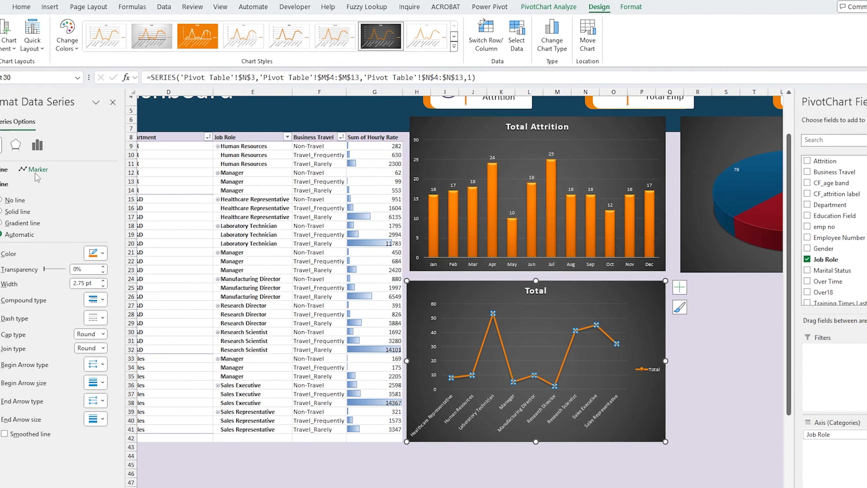
left_click(51, 169)
left_click(51, 184)
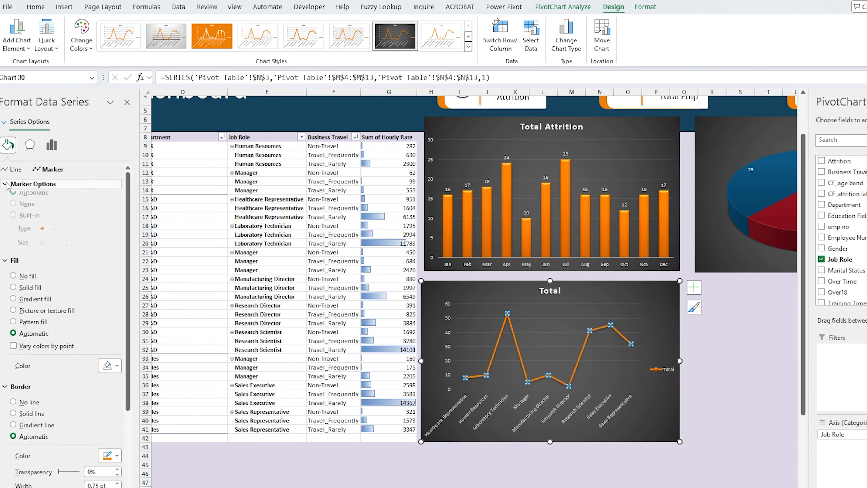
left_click(13, 222)
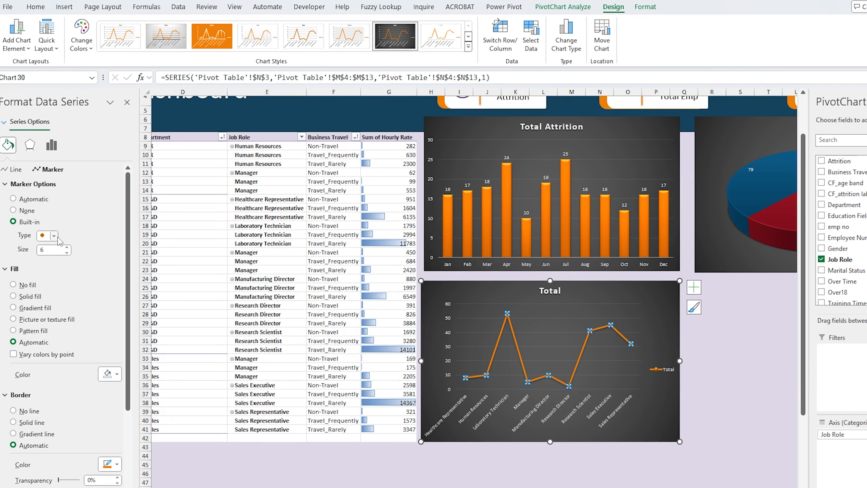
left_click(53, 236)
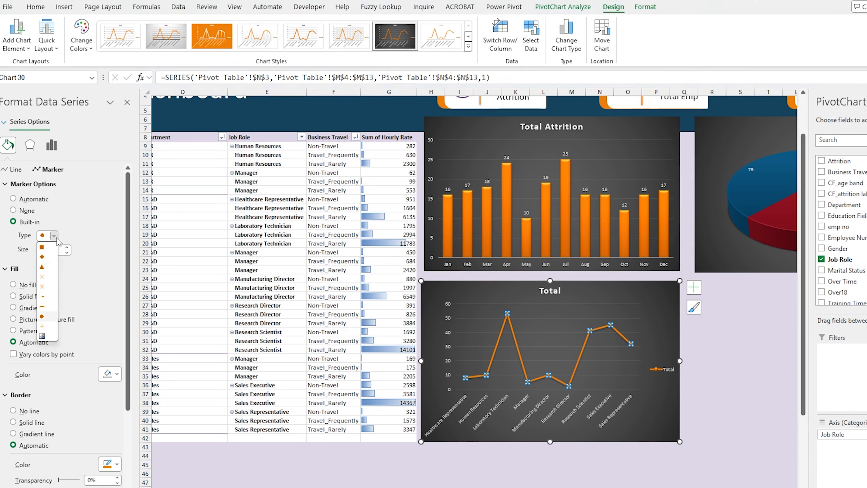
left_click(45, 257)
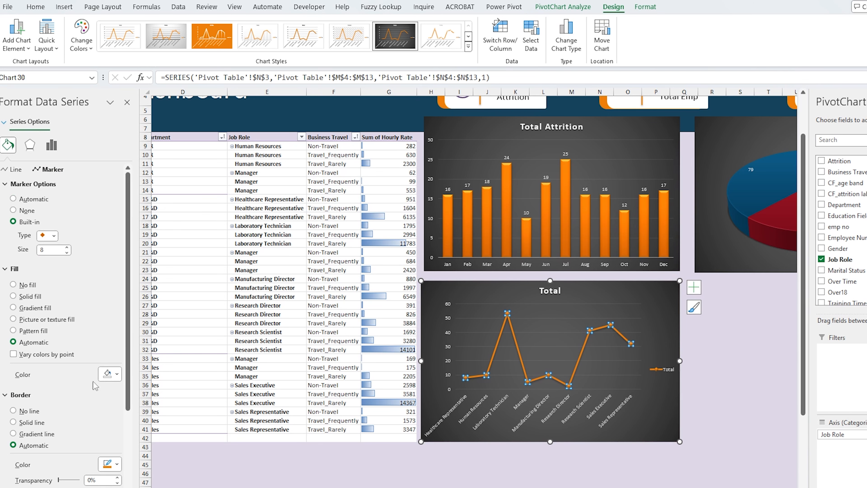
Give the line chart's markers a solid yellow border and set their size to 11.
scroll(95, 386, "down", 3)
left_click(113, 389)
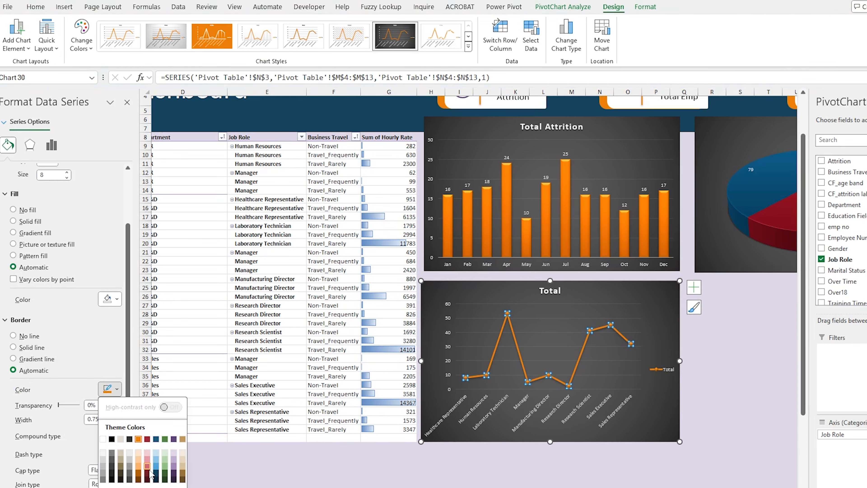
left_click(130, 486)
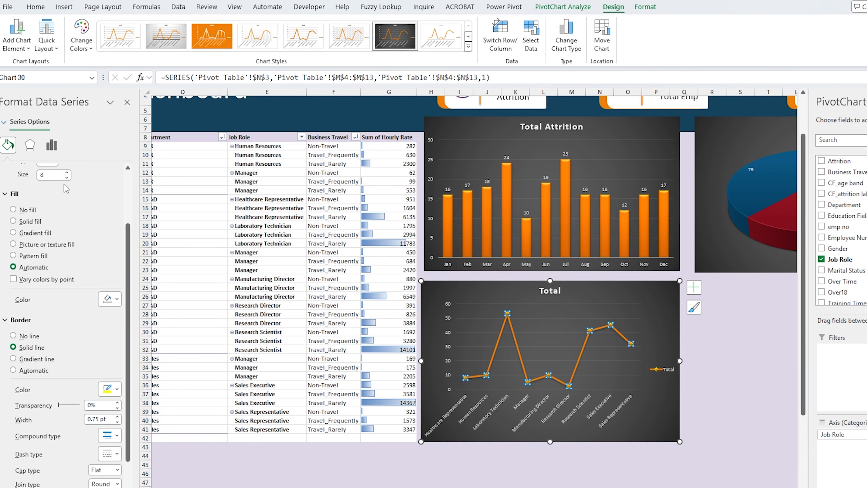
left_click(67, 172)
left_click(67, 172)
left_click(67, 173)
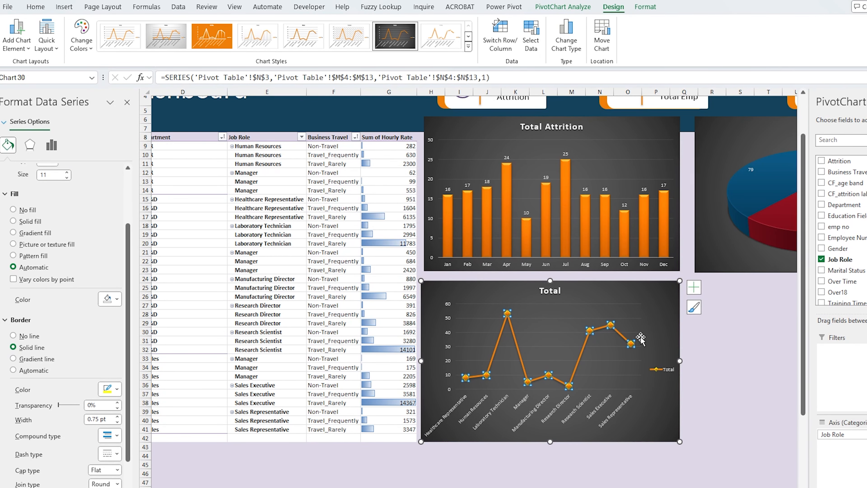
left_click(740, 375)
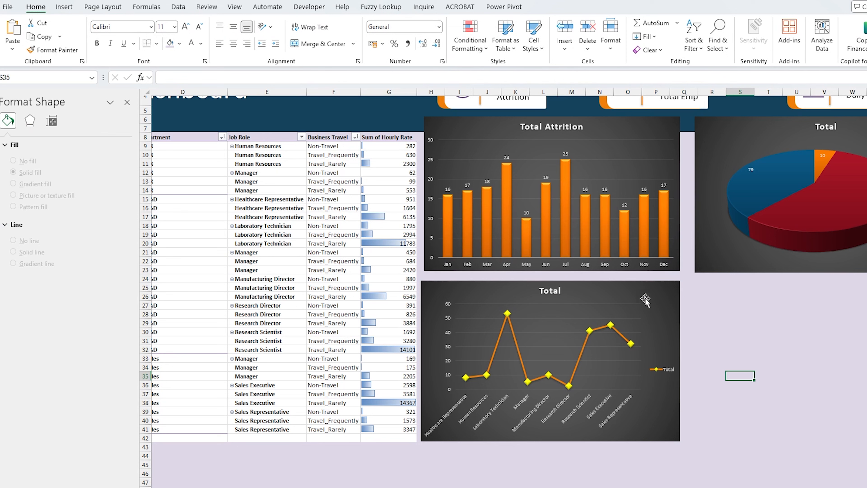
Change the title of the job role line chart to "Job Roles".
left_click(559, 294)
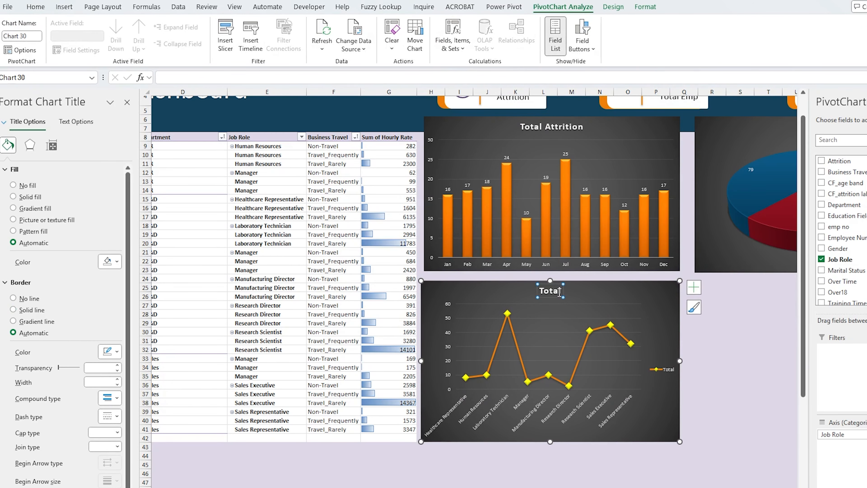
type("ob Roles")
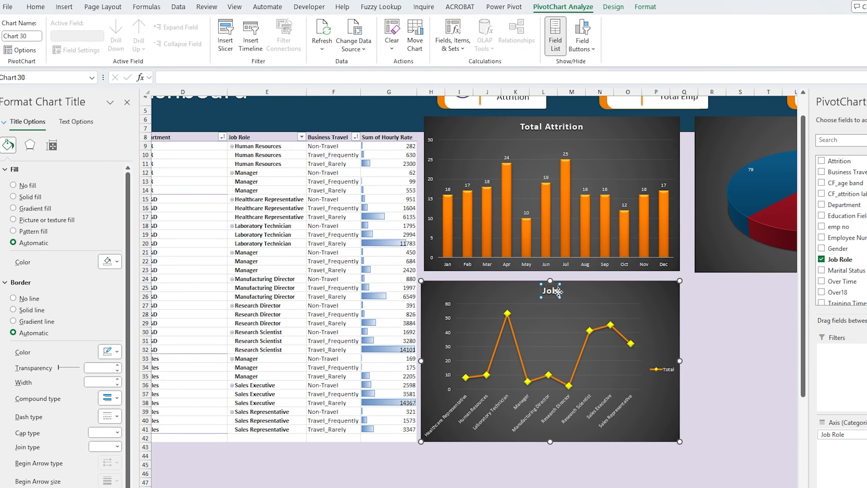
left_click(712, 329)
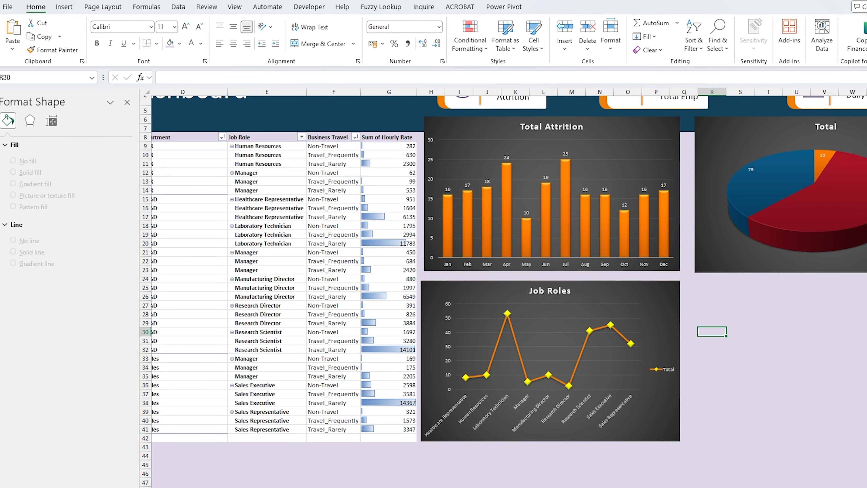
scroll(503, 291, "up", 1)
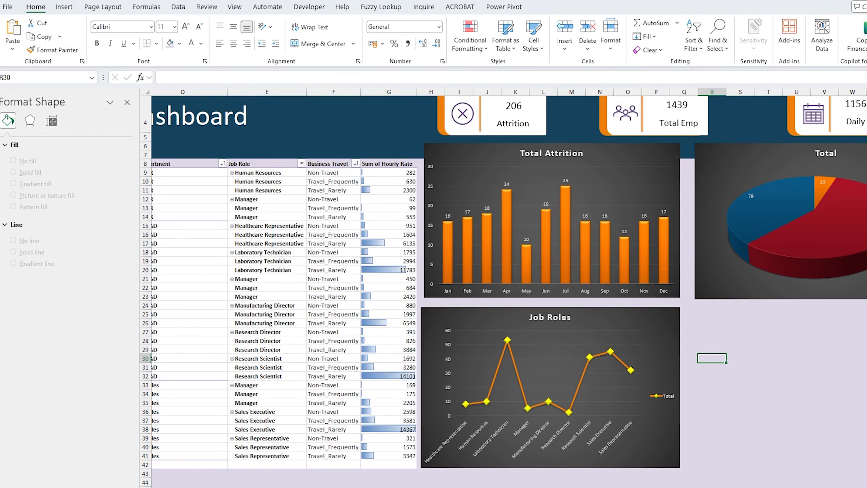
scroll(840, 347, "up", 1)
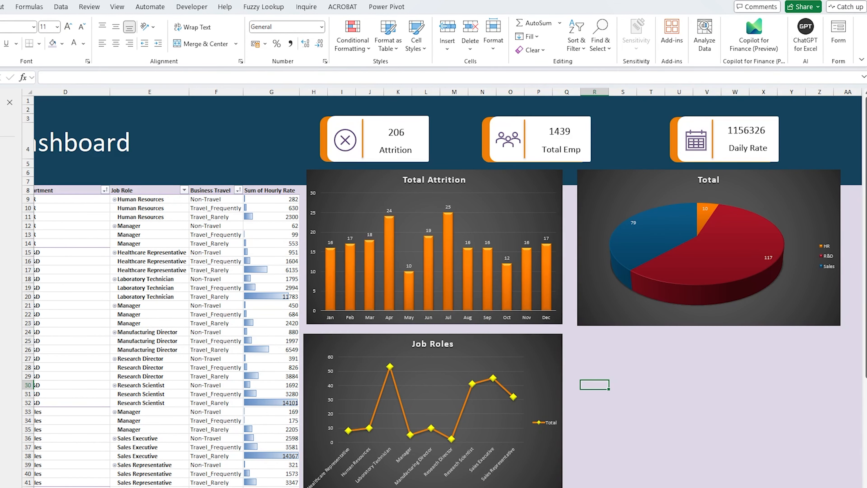
On the Pivot Table sheet, copy the job role PivotTable to cell P3 and widen its columns to fit their contents.
left_click(706, 485)
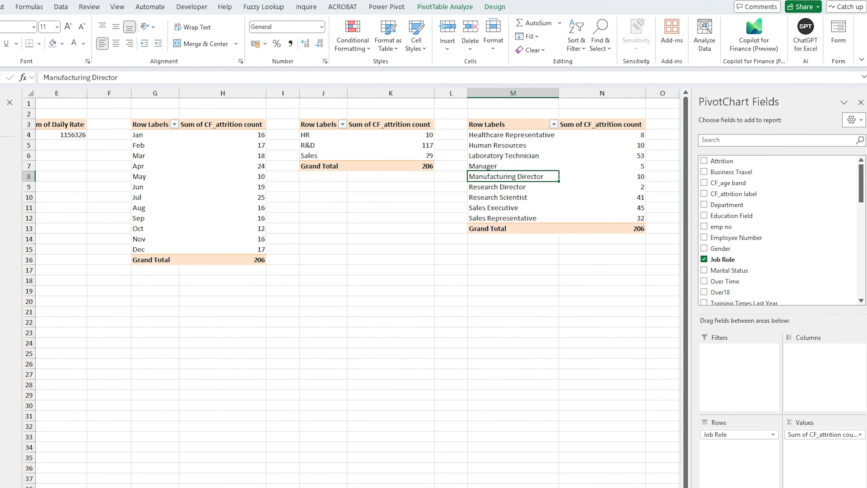
scroll(646, 451, "right", 3)
left_click_drag(345, 124, 484, 228)
key("ctrl+c")
left_click(555, 125)
key("ctrl+v")
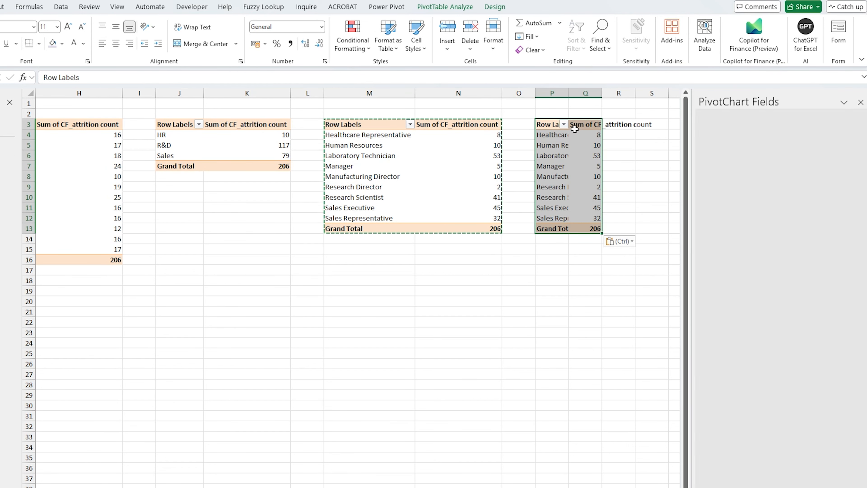
double_click(568, 93)
left_click_drag(658, 92, 679, 92)
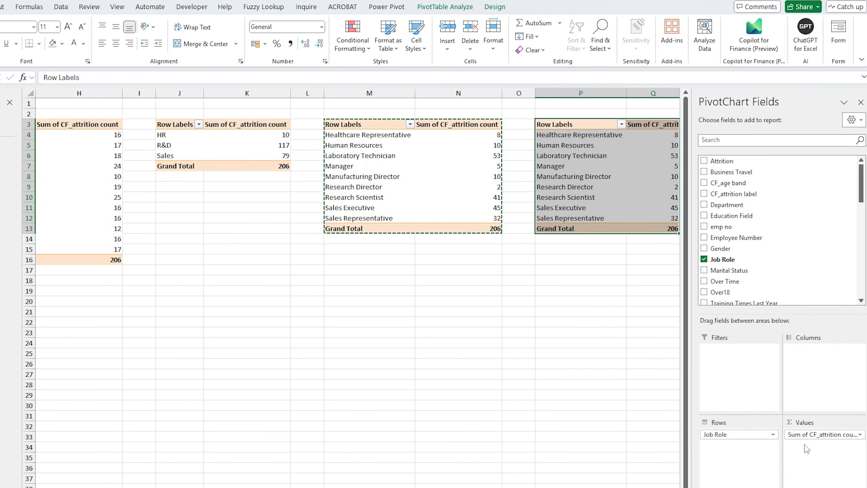
In the copied PivotTable, replace Job Role with Months (Date) as rows and the attrition value with the count of emp no.
left_click_drag(737, 434, 594, 408)
scroll(766, 256, "down", 5)
scroll(766, 256, "down", 5)
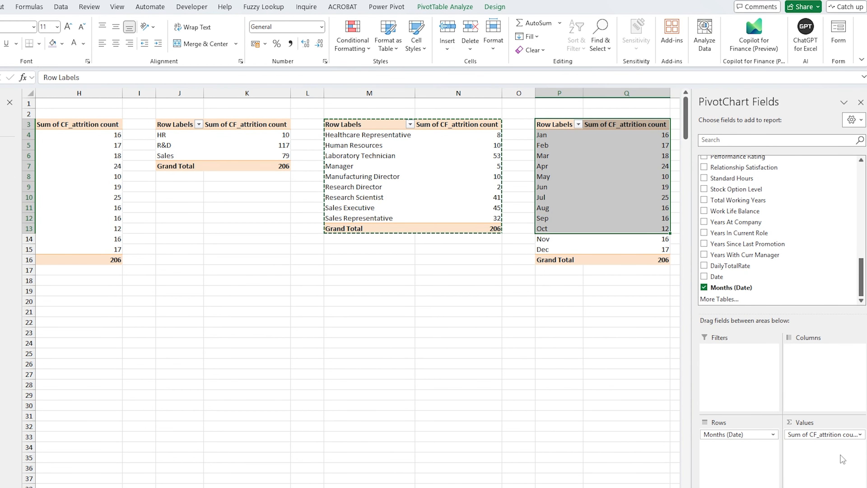
left_click_drag(827, 434, 748, 227)
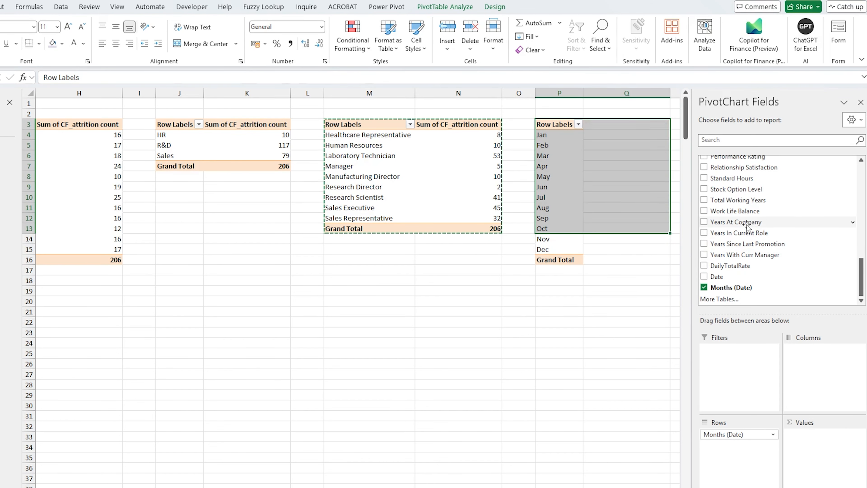
scroll(774, 191, "up", 12)
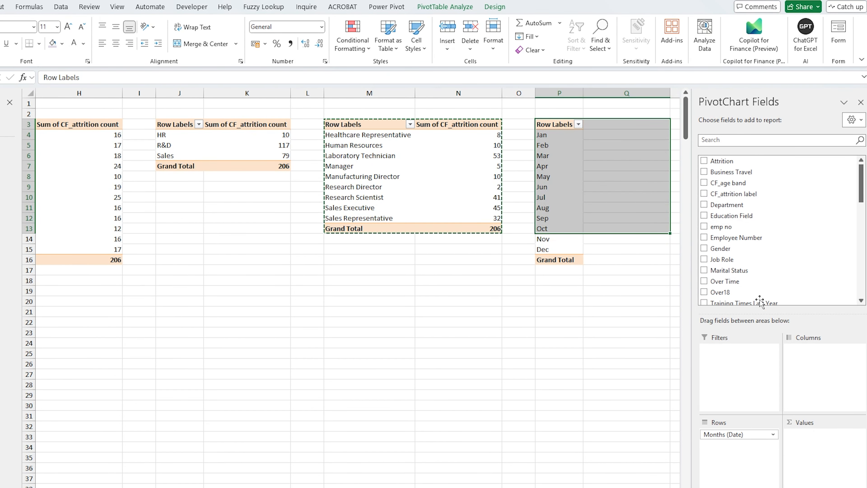
left_click_drag(720, 226, 825, 435)
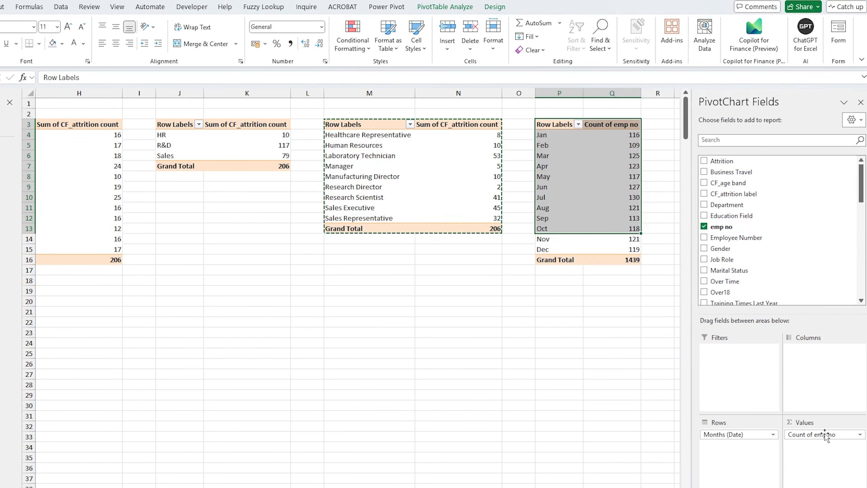
Insert a 2-D clustered bar PivotChart from the monthly employee count PivotTable.
left_click(576, 144)
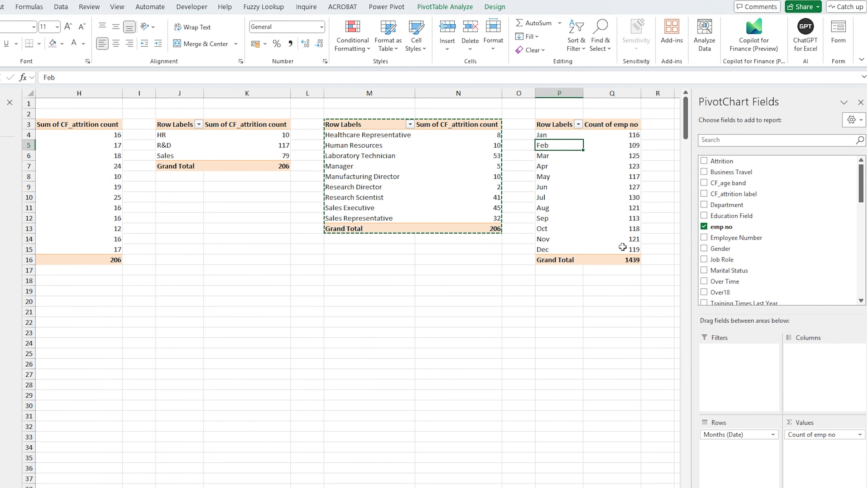
key("alt+n")
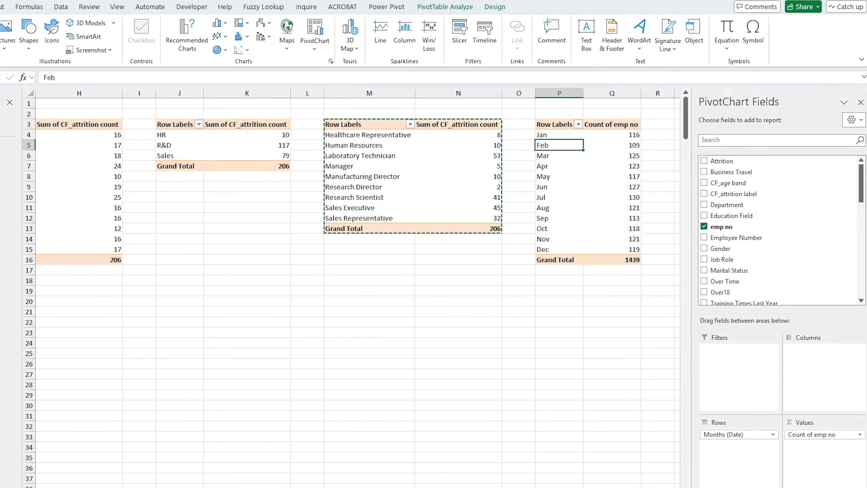
left_click(218, 22)
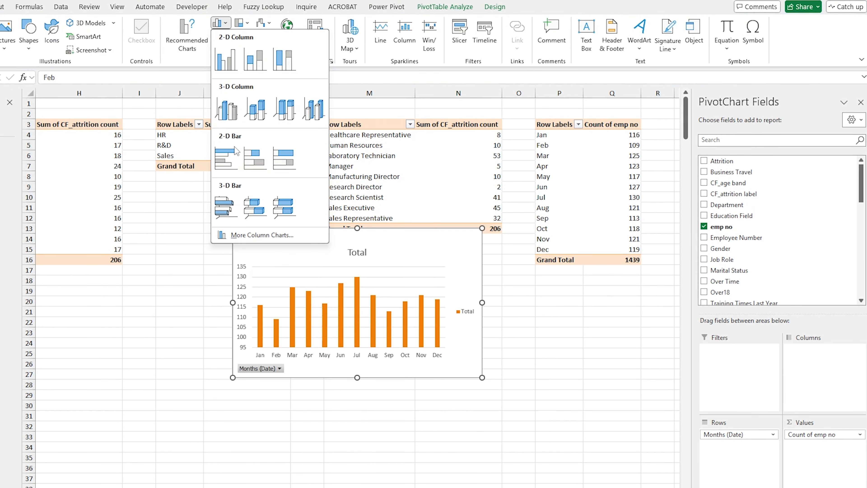
left_click(228, 161)
Move the bar chart to the HR dashboard sheet and fit it directly below the pie chart at a matching width.
key("Delete")
key("ctrl+Page_Up")
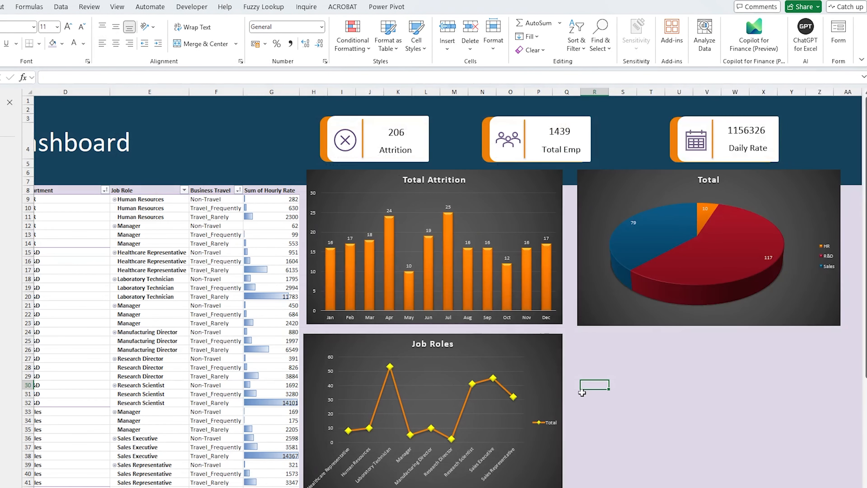
key("ctrl+v")
left_click(861, 101)
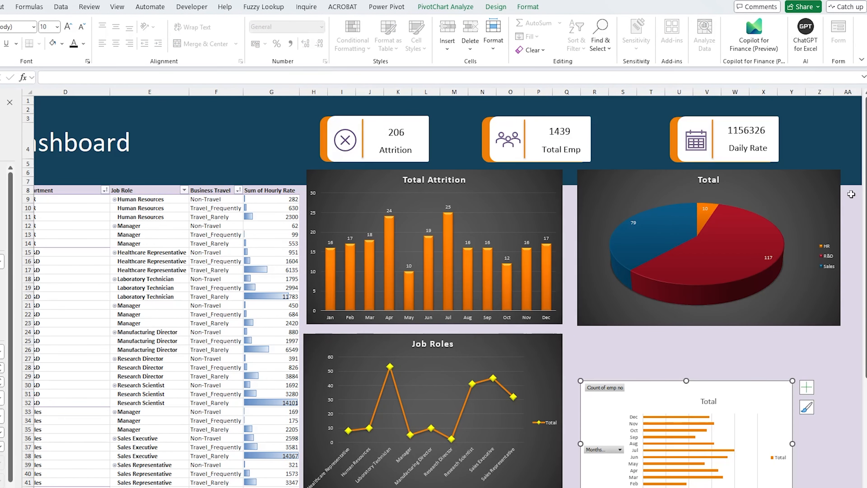
left_click_drag(736, 403, 736, 346)
left_click_drag(791, 460, 843, 486)
left_click(555, 212)
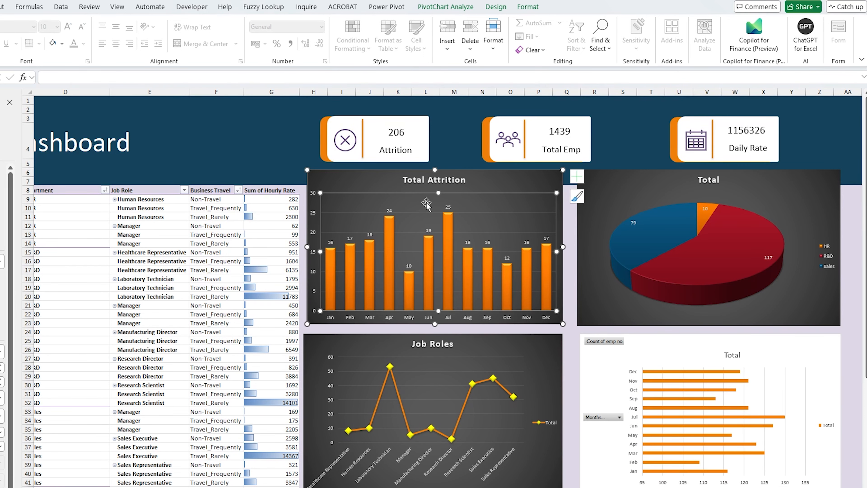
left_click(499, 185)
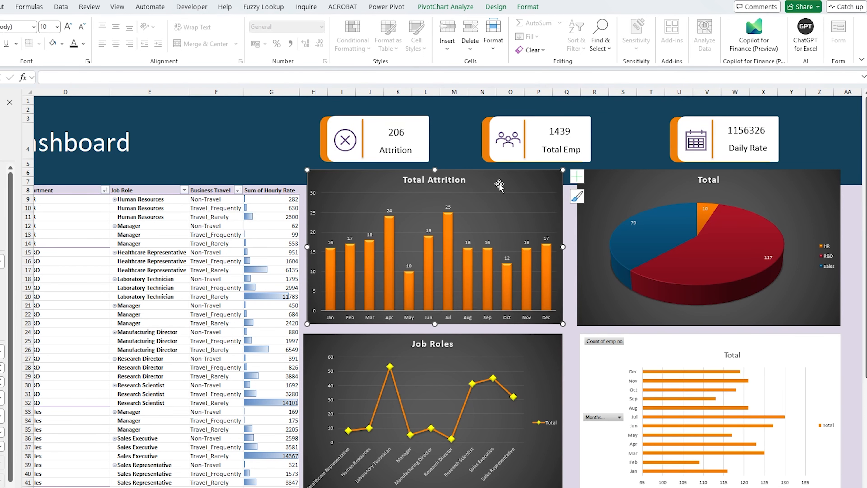
Hide all field buttons on the monthly bar chart and apply the dark chart style to it.
left_click(598, 359)
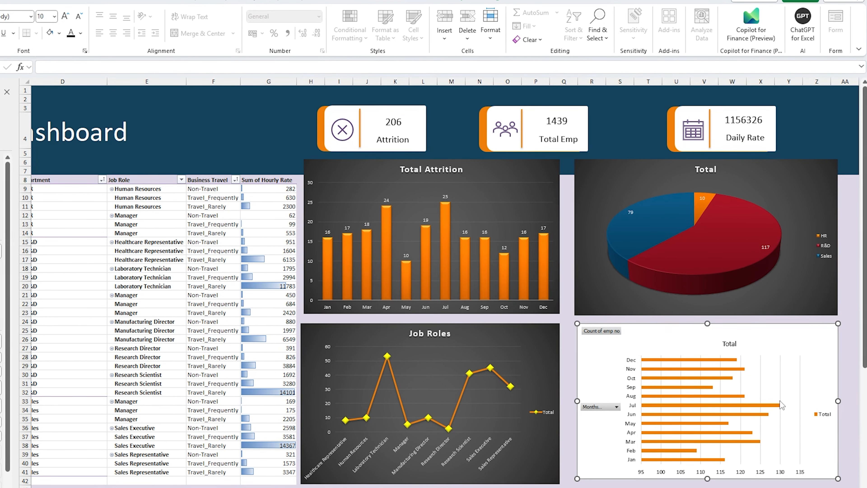
right_click(605, 330)
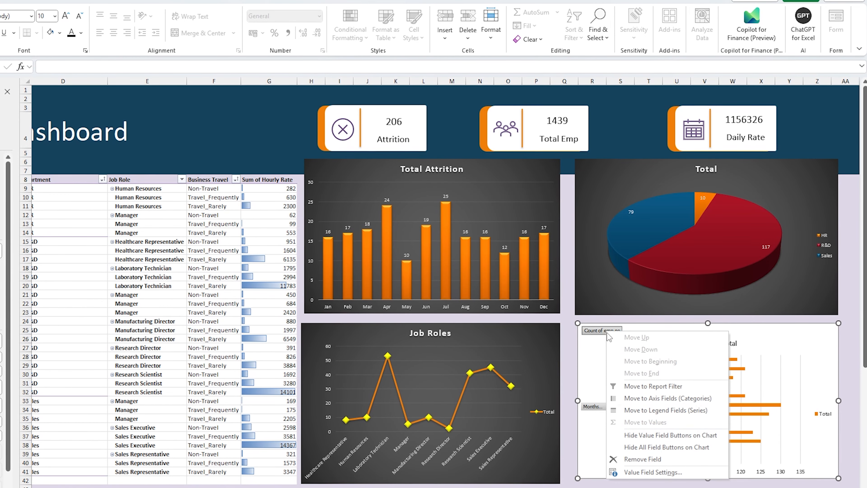
left_click(677, 446)
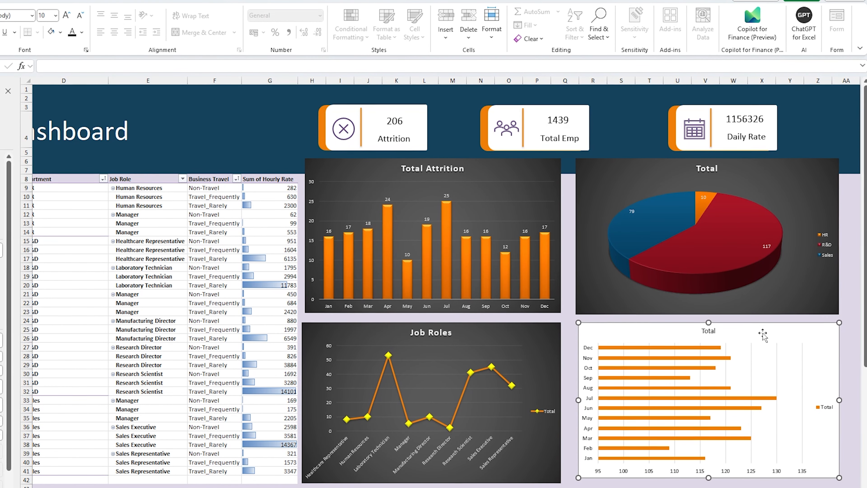
left_click(529, 1)
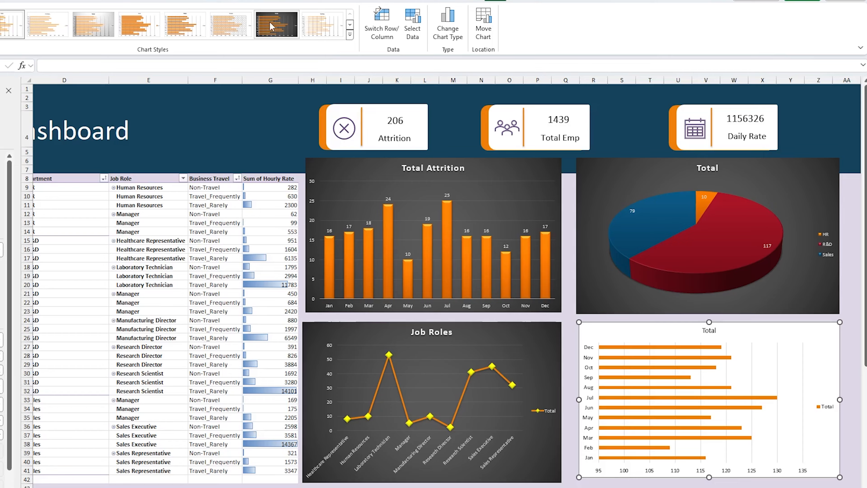
left_click(271, 27)
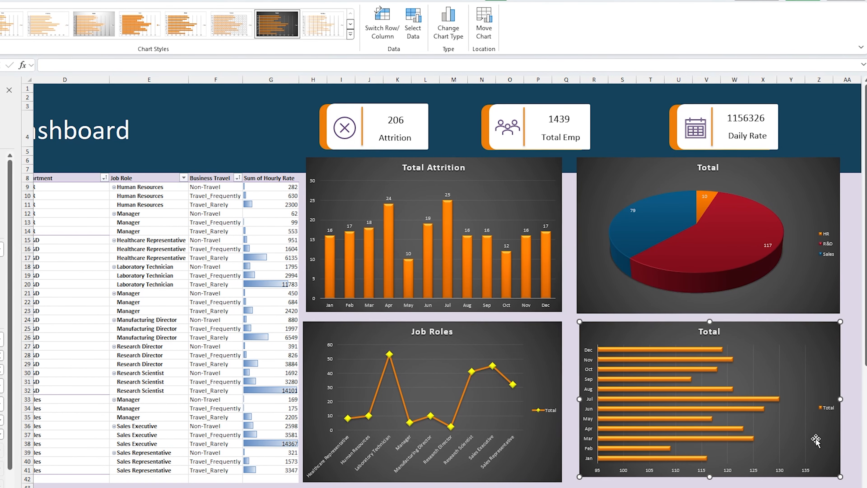
Change the bar chart's title to "Month On Month Hire".
left_click(718, 333)
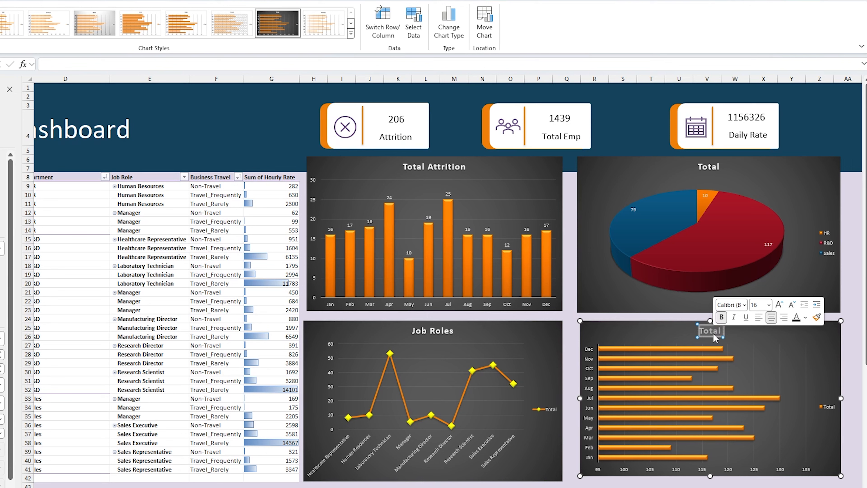
type("Month On Month Hire")
left_click(806, 333)
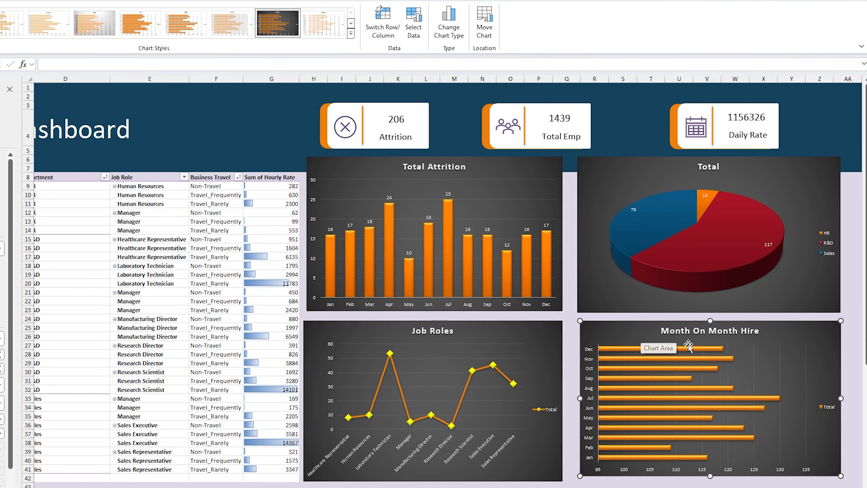
left_click(849, 354)
left_click(820, 339)
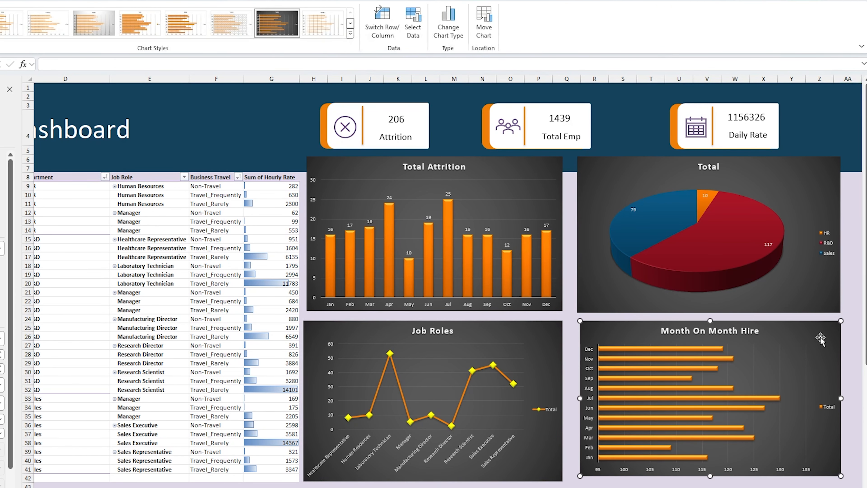
Add data labels to the bars of the Month On Month Hire chart.
left_click(855, 328)
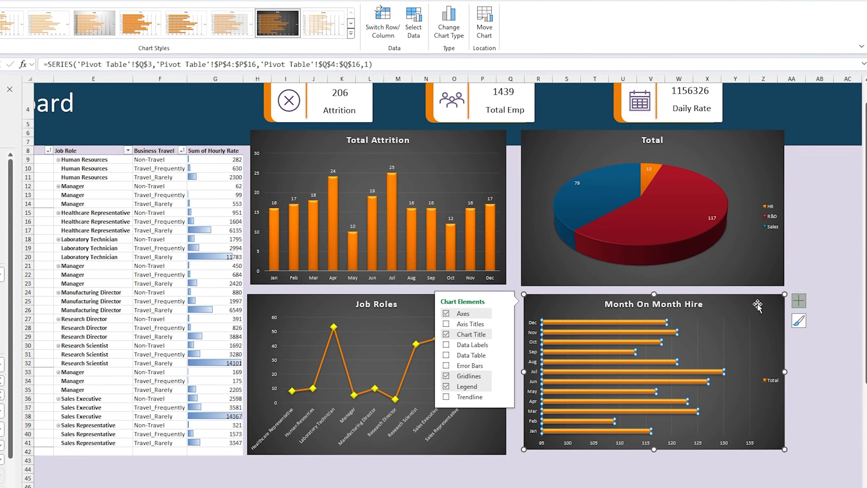
left_click(448, 348)
left_click(456, 353)
Add data labels to the Job Roles line chart, leaving its data table off.
left_click(487, 333)
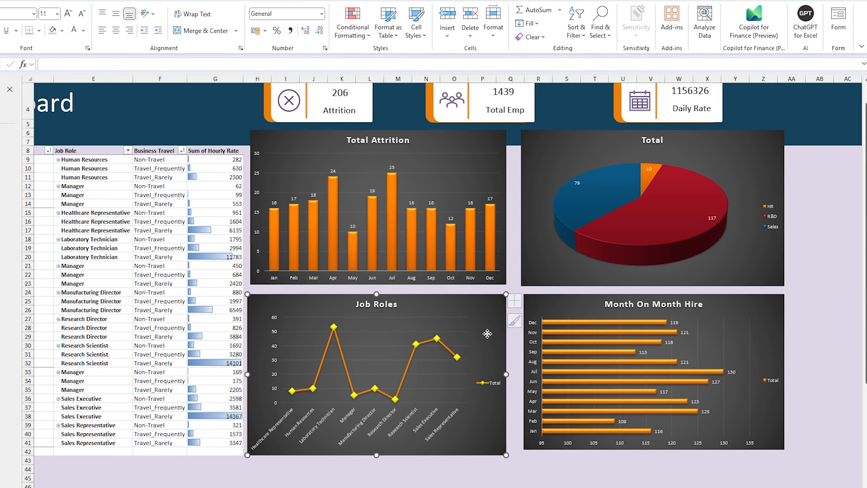
left_click(514, 300)
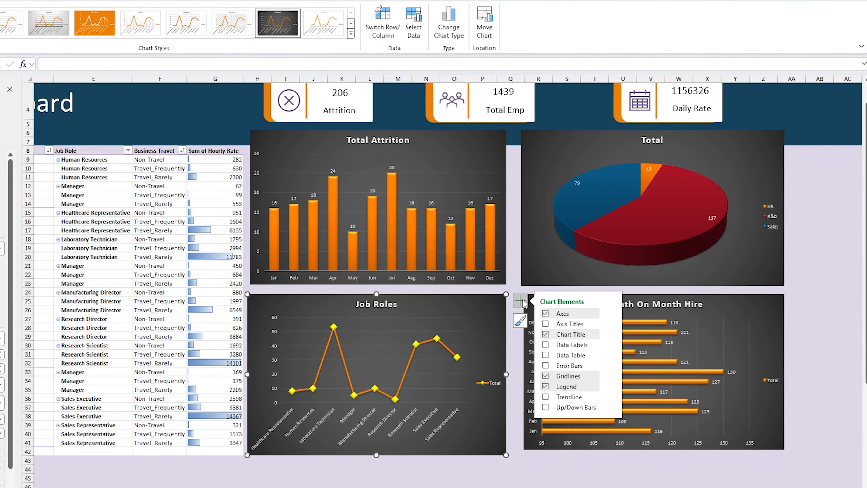
left_click(545, 355)
left_click(545, 355)
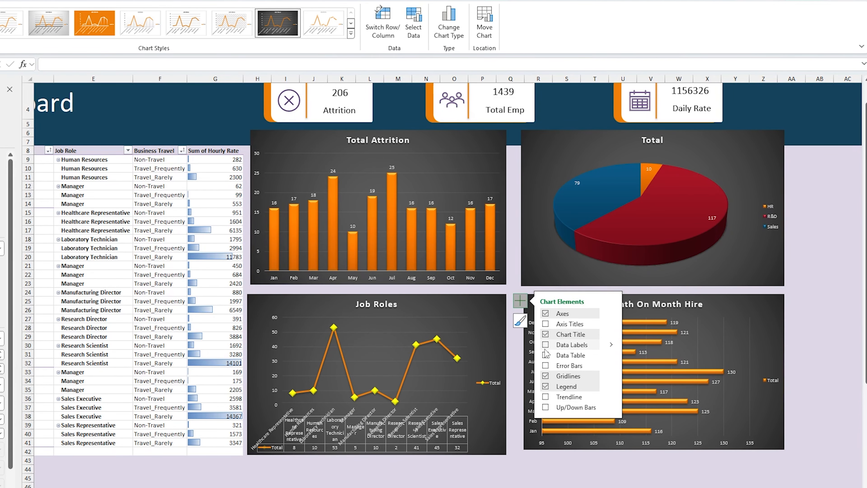
left_click(545, 344)
left_click(824, 335)
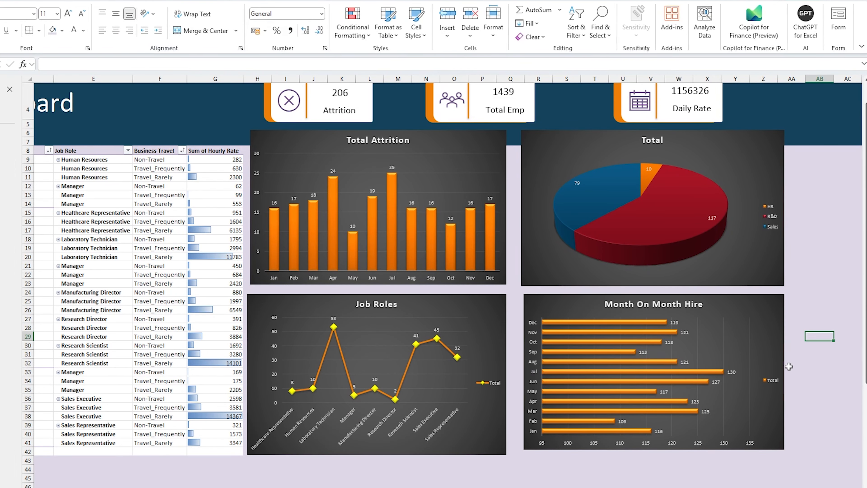
Hide all unused columns from AB through the last column of the dashboard sheet.
scroll(789, 366, "up", 1)
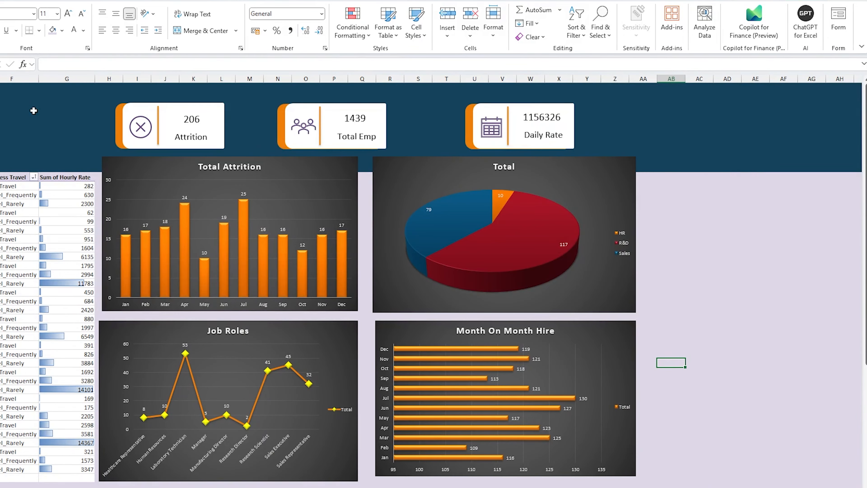
scroll(45, 110, "right", 3)
scroll(650, 218, "left", 3)
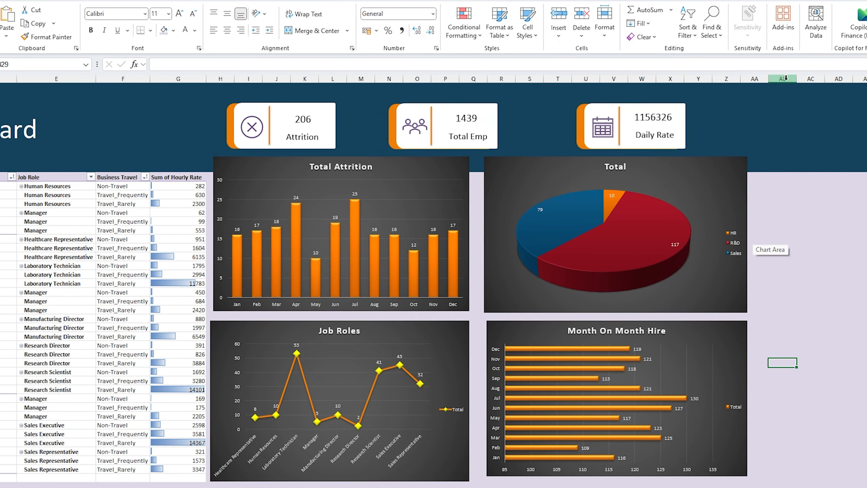
left_click(801, 78)
key("ctrl+shift+Right")
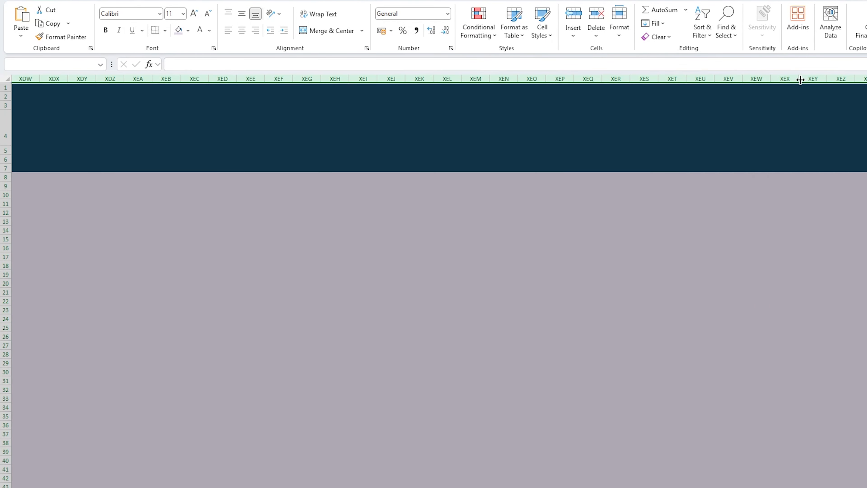
right_click(671, 79)
left_click(708, 258)
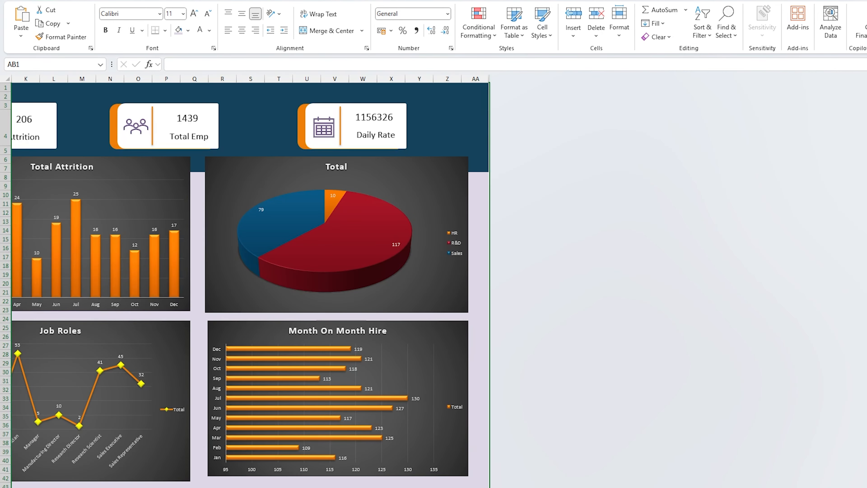
Insert a text box across the PivotTable's width just above its header row, and move the emp no slicer up level with it.
scroll(709, 378, "left", 5)
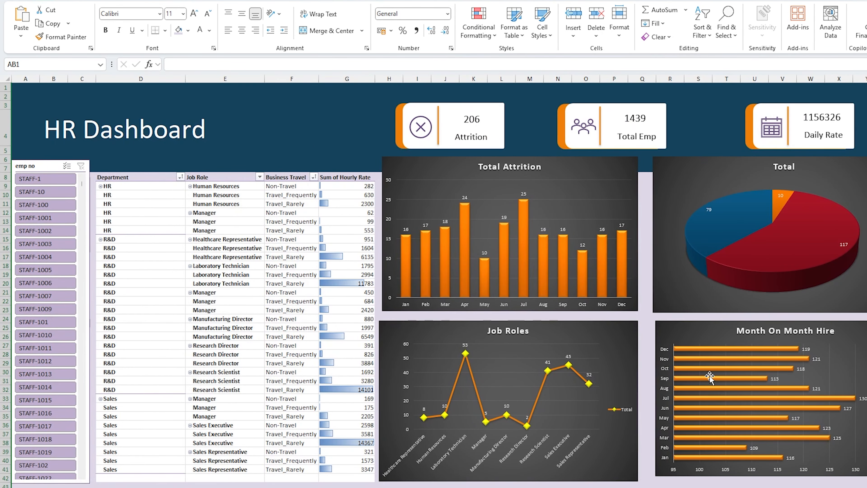
left_click(154, 21)
left_click(157, 159)
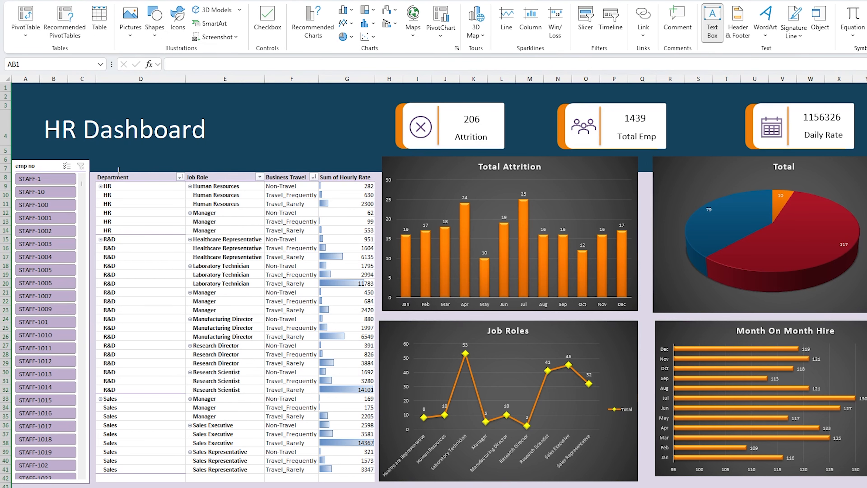
left_click_drag(98, 152, 374, 171)
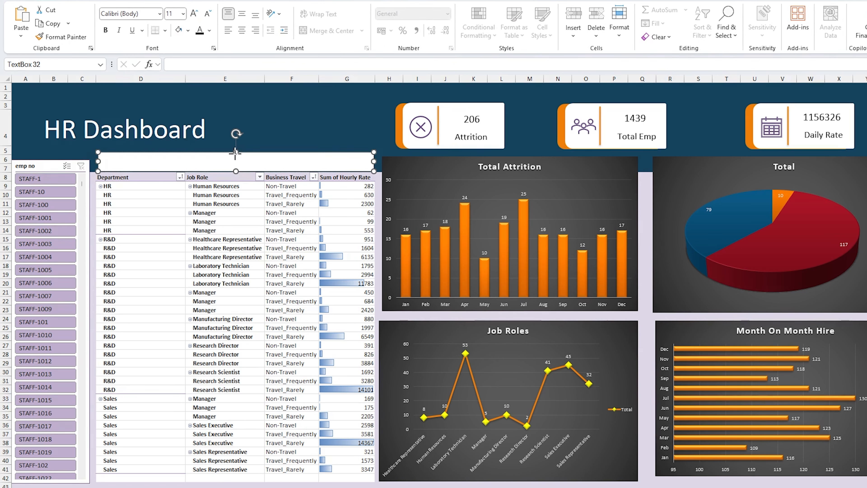
left_click_drag(235, 153, 235, 156)
left_click_drag(47, 164, 46, 160)
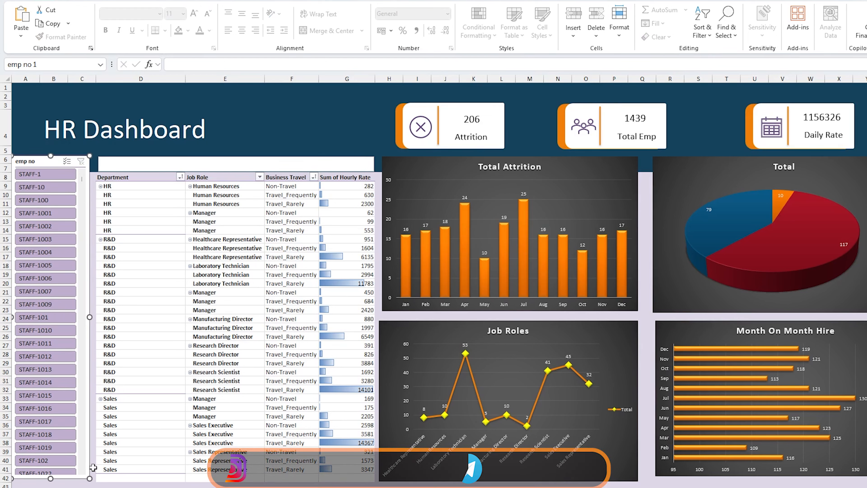
Enter "HR Dashboard YTD - June" in the text box above the PivotTable.
left_click(167, 165)
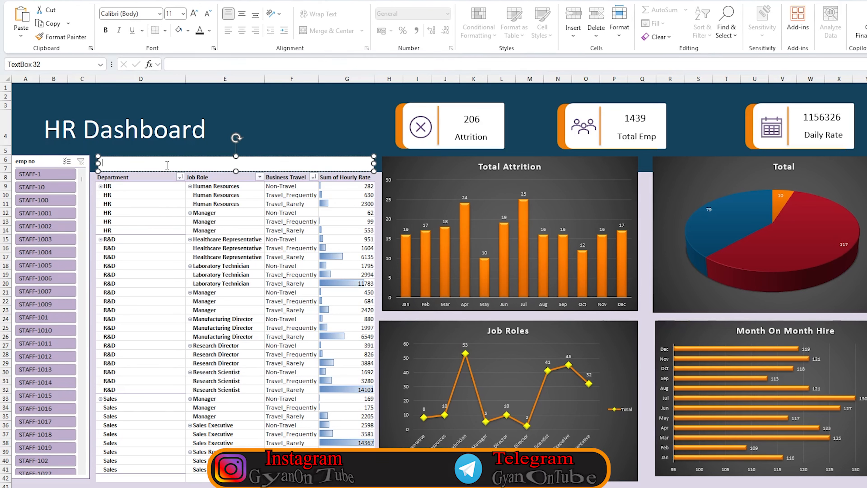
type("=")
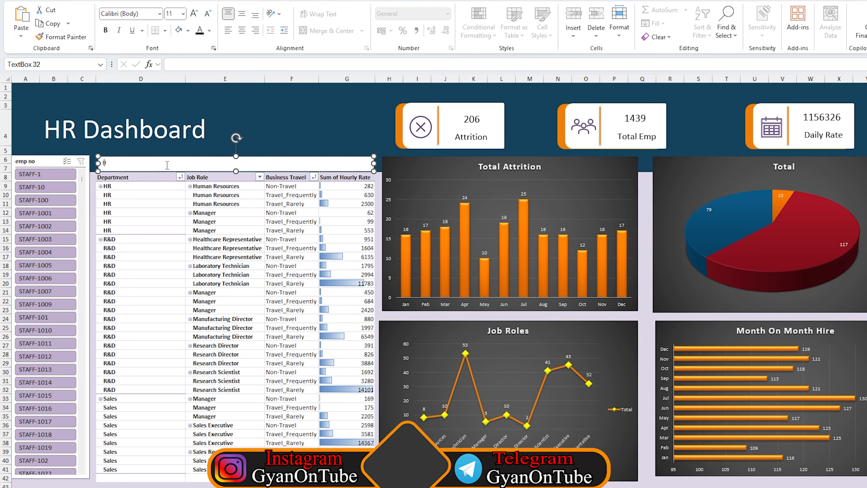
type("R Dash")
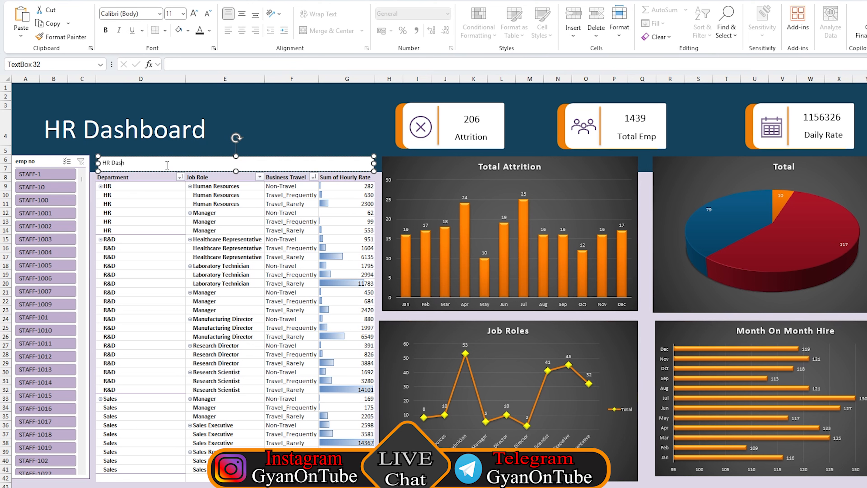
type("board YTD - June")
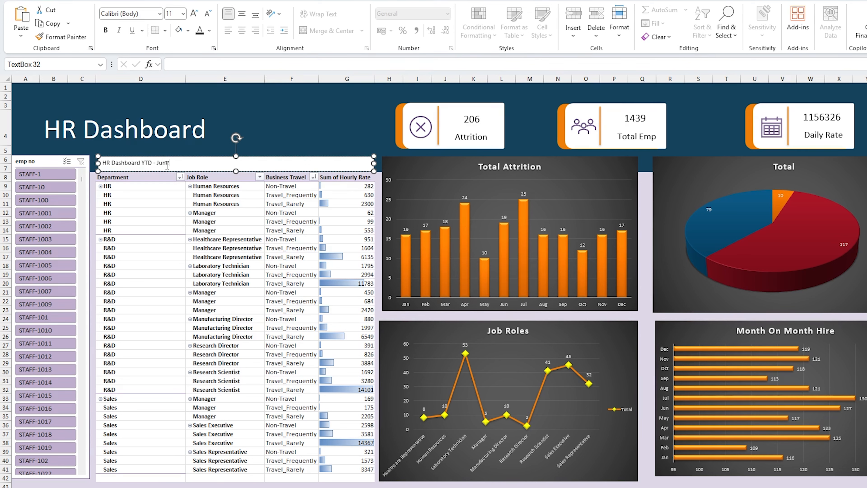
left_click(270, 138)
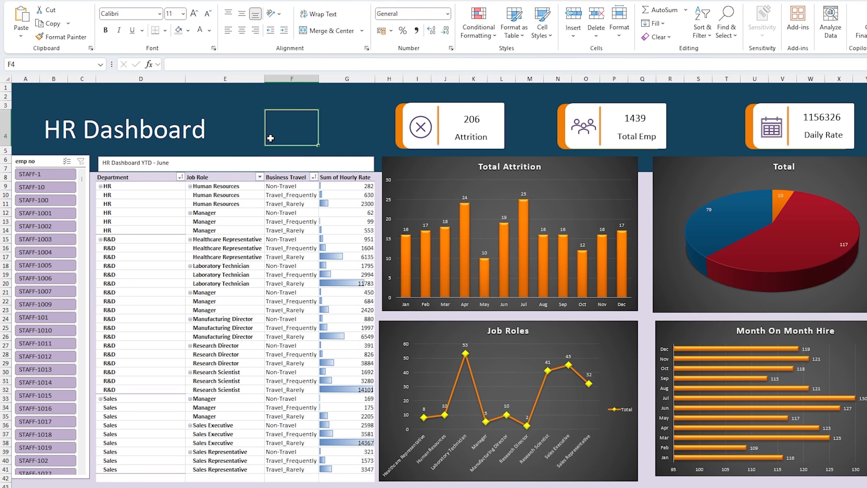
Fine-tune the size of the heading text box so it fits the PivotTable's width and sits just above its header row.
left_click(373, 166)
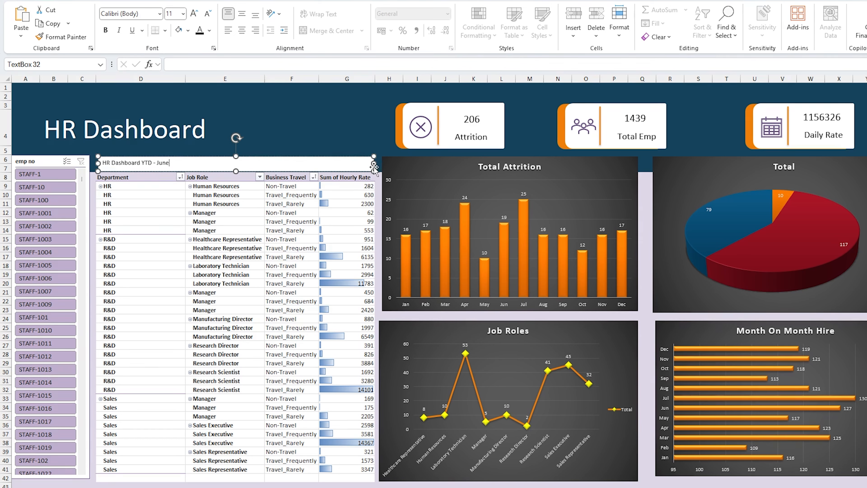
left_click_drag(373, 169, 378, 168)
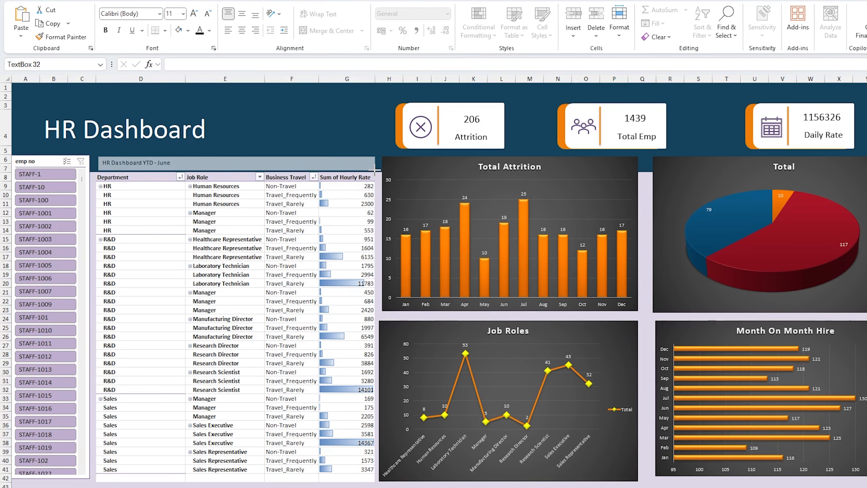
left_click_drag(375, 169, 375, 168)
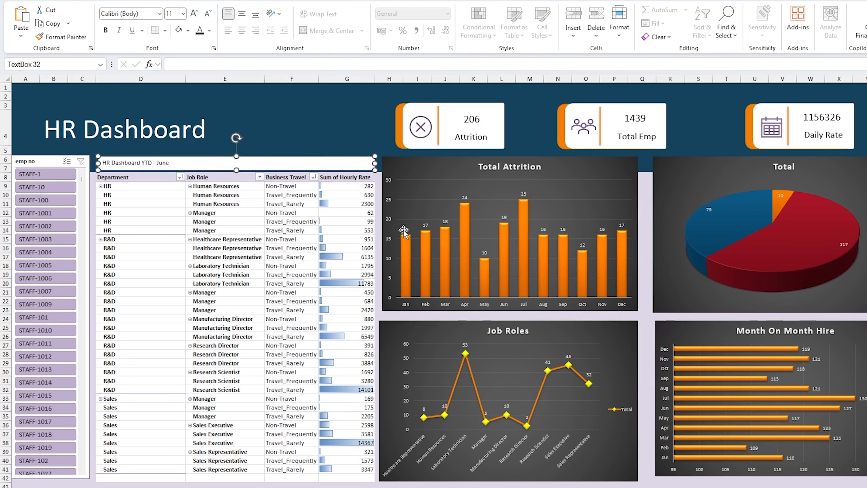
left_click(365, 131)
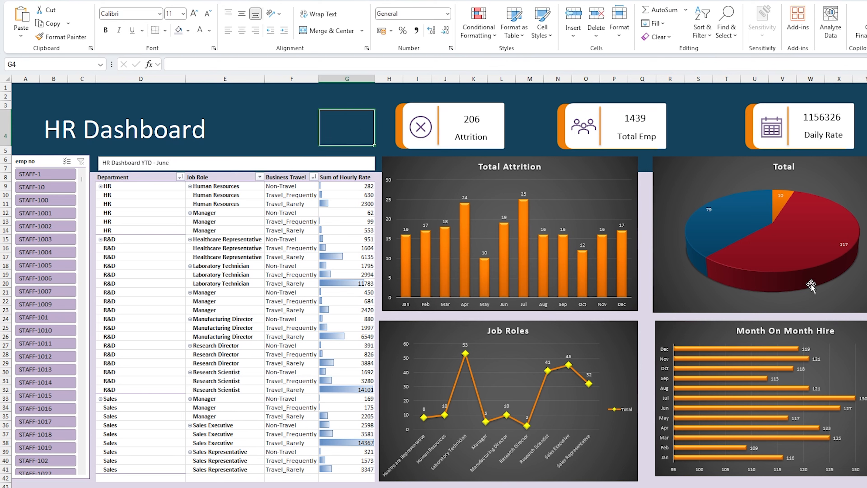